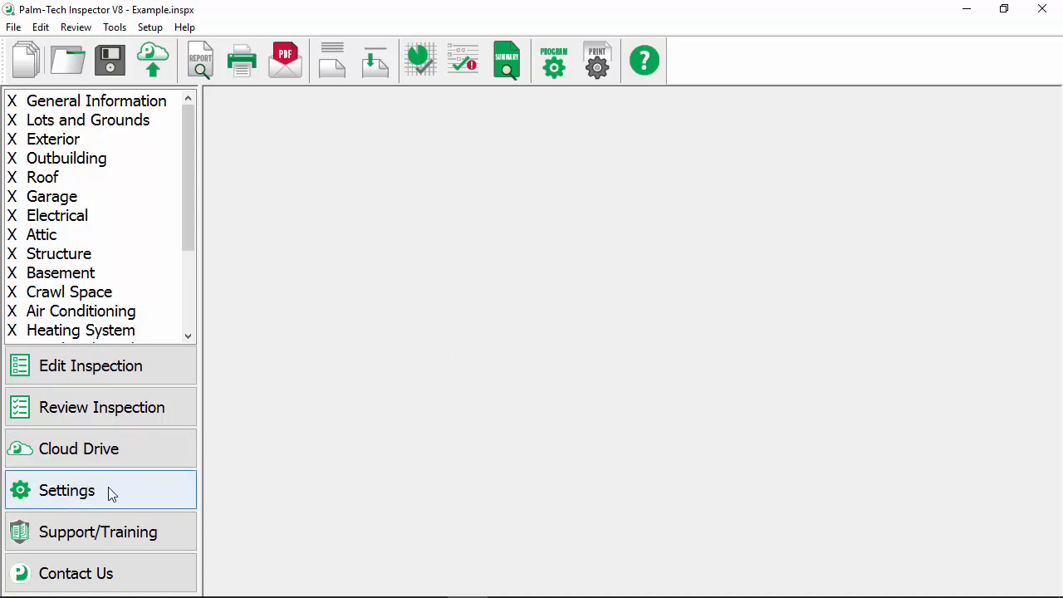
# Review the margin, category header and default report style settings in the print options
pyautogui.click(594, 81)
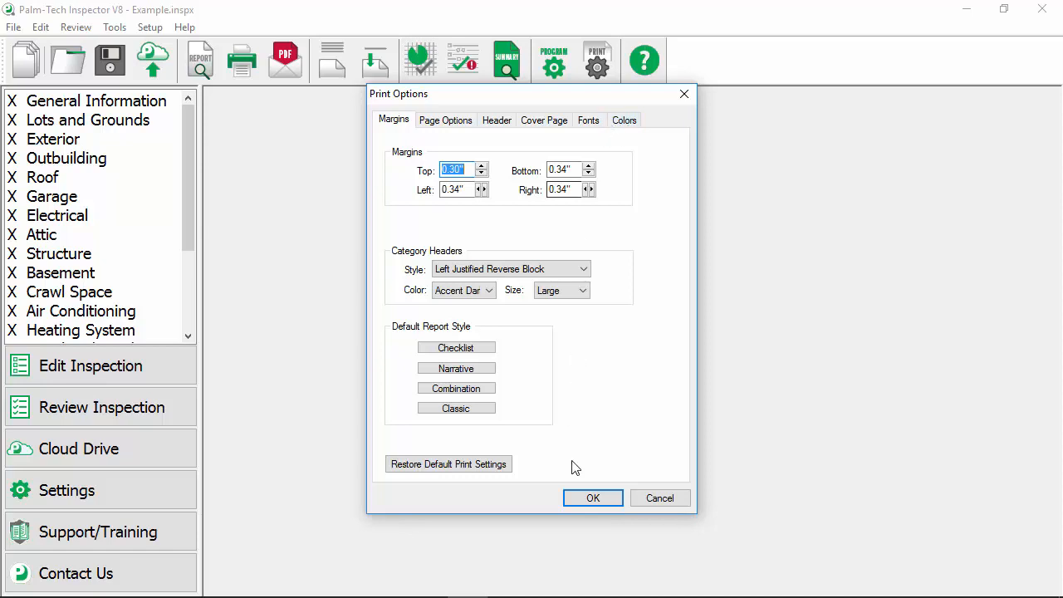
pyautogui.click(588, 498)
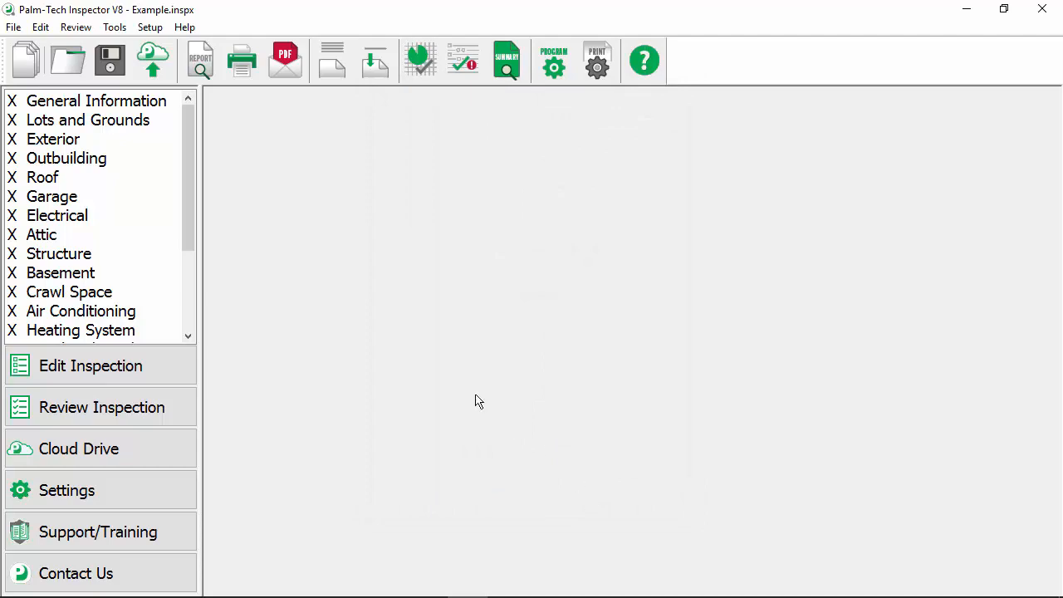
# Preview the inspection report and examine the Lots and Grounds page up close
pyautogui.click(207, 57)
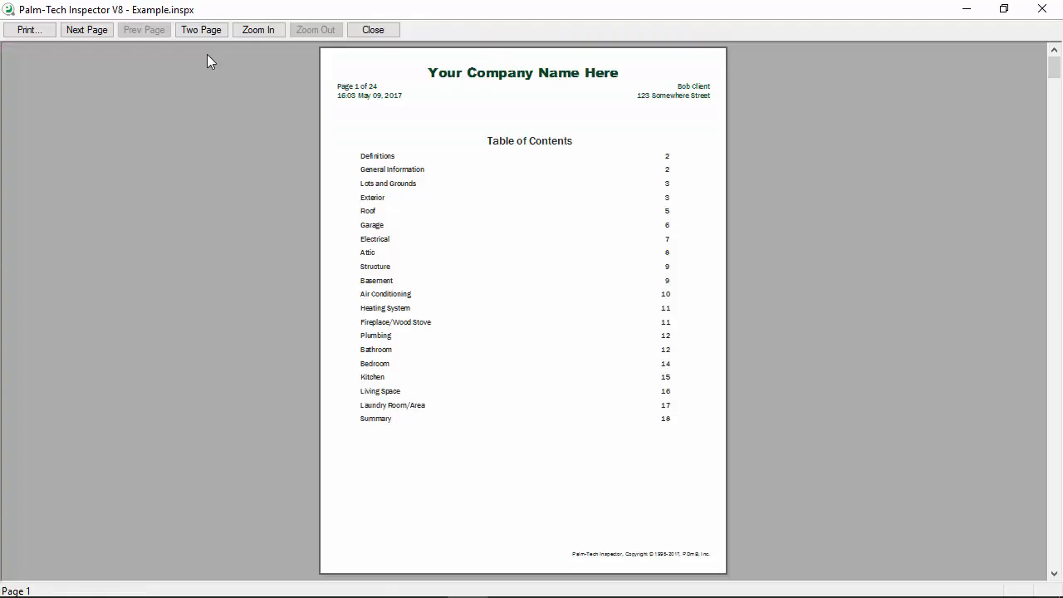
pyautogui.click(98, 31)
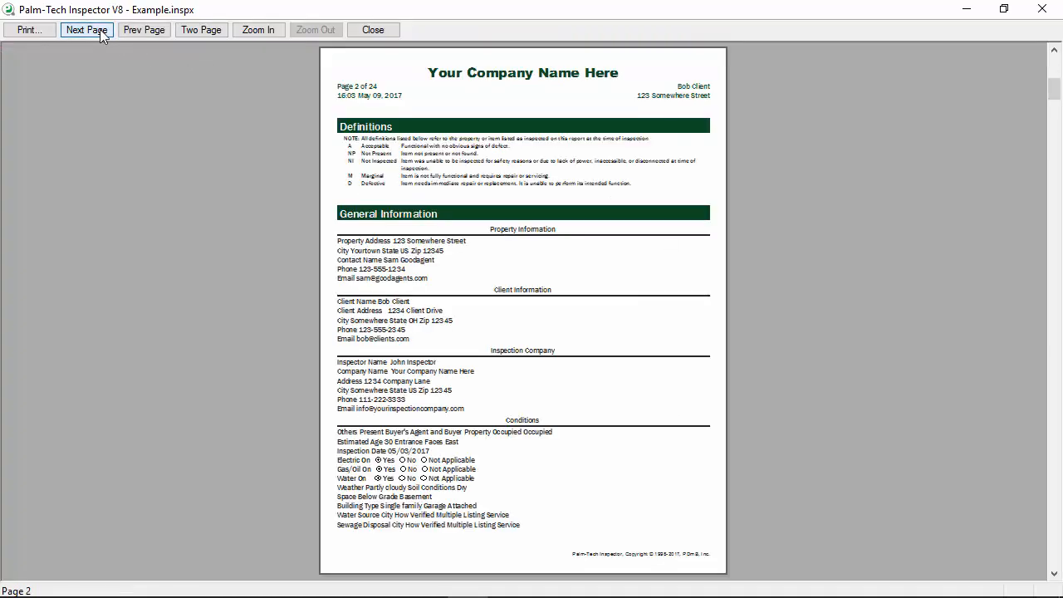
pyautogui.click(99, 31)
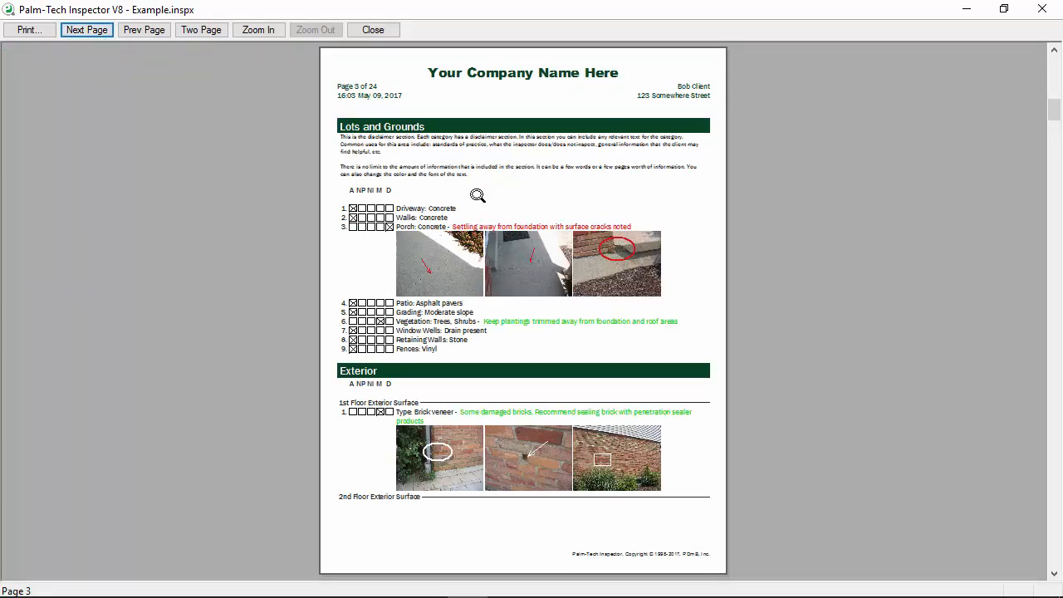
pyautogui.click(478, 195)
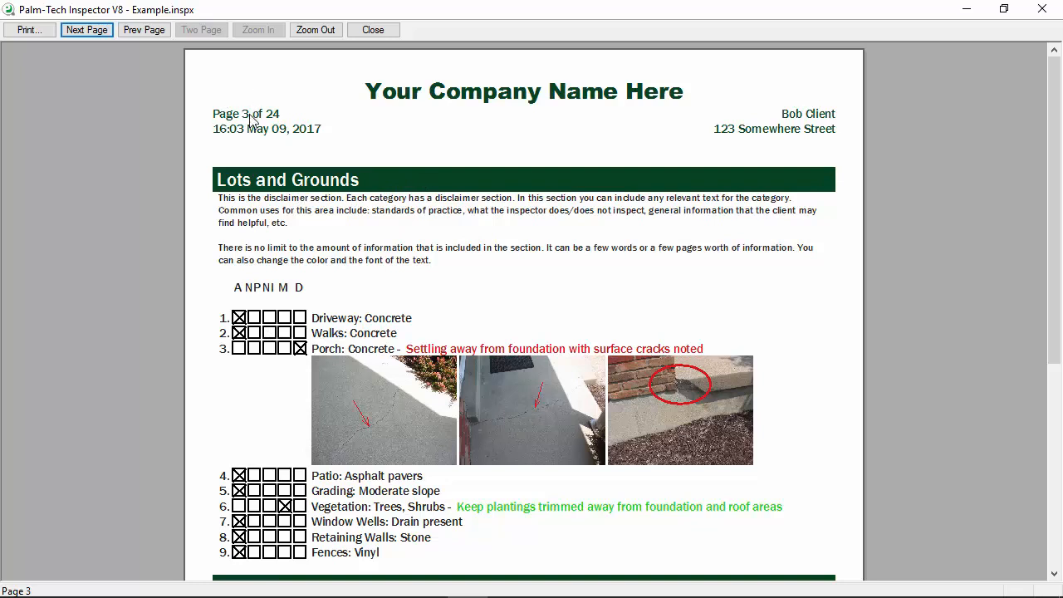
pyautogui.click(316, 29)
# Page through the rest of the report preview to its last page, examining the header and category styling, and close it
pyautogui.click(100, 30)
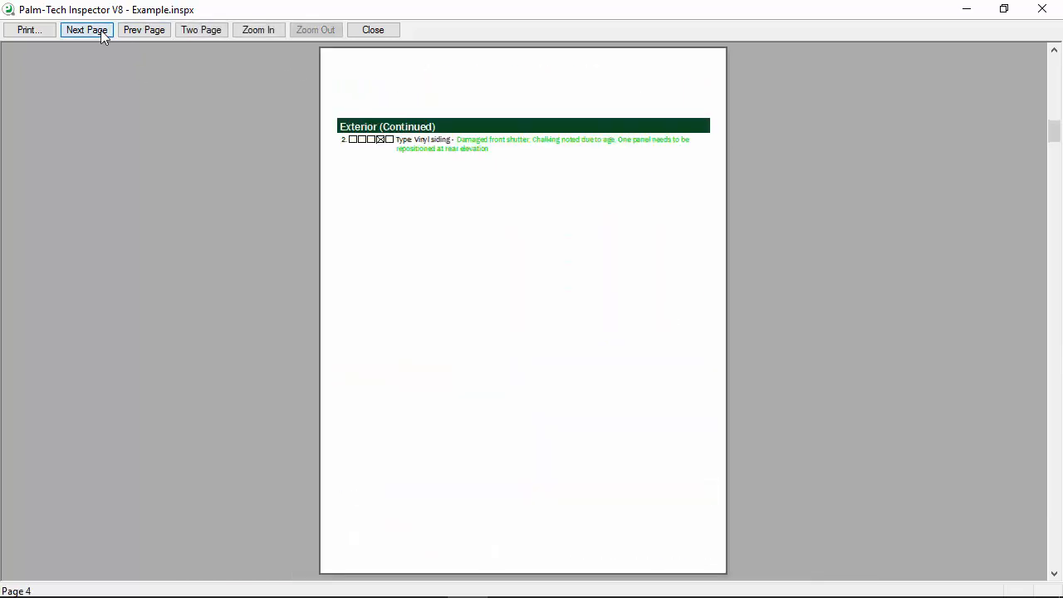
pyautogui.click(101, 30)
pyautogui.click(100, 30)
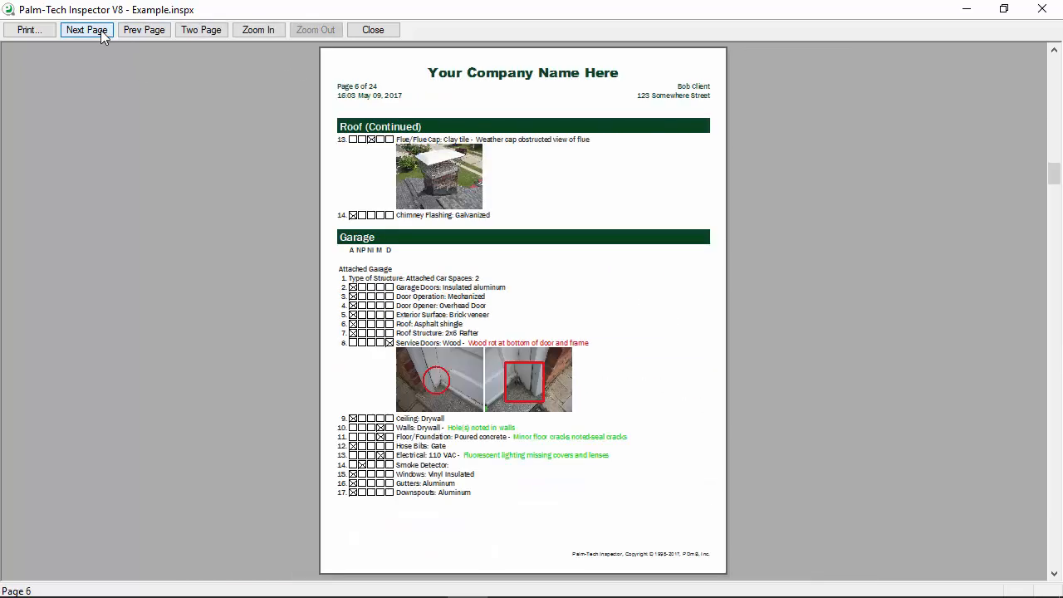
pyautogui.click(101, 31)
pyautogui.click(101, 30)
pyautogui.click(100, 31)
pyautogui.click(100, 30)
pyautogui.click(101, 30)
pyautogui.click(101, 31)
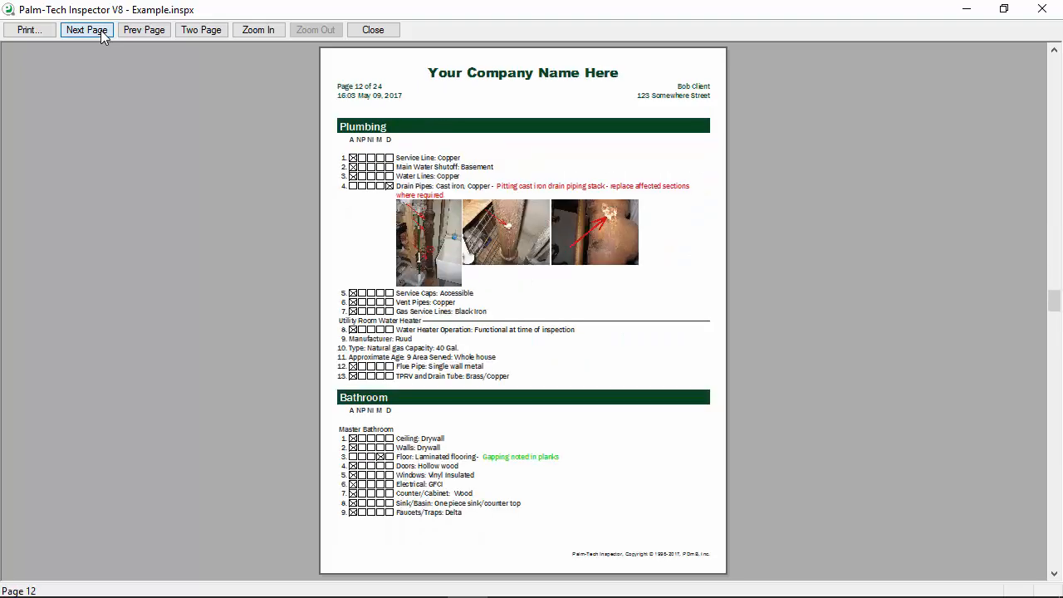
pyautogui.click(101, 31)
pyautogui.click(101, 31)
pyautogui.click(101, 31)
pyautogui.click(101, 31)
pyautogui.click(100, 30)
pyautogui.click(101, 30)
pyautogui.click(101, 31)
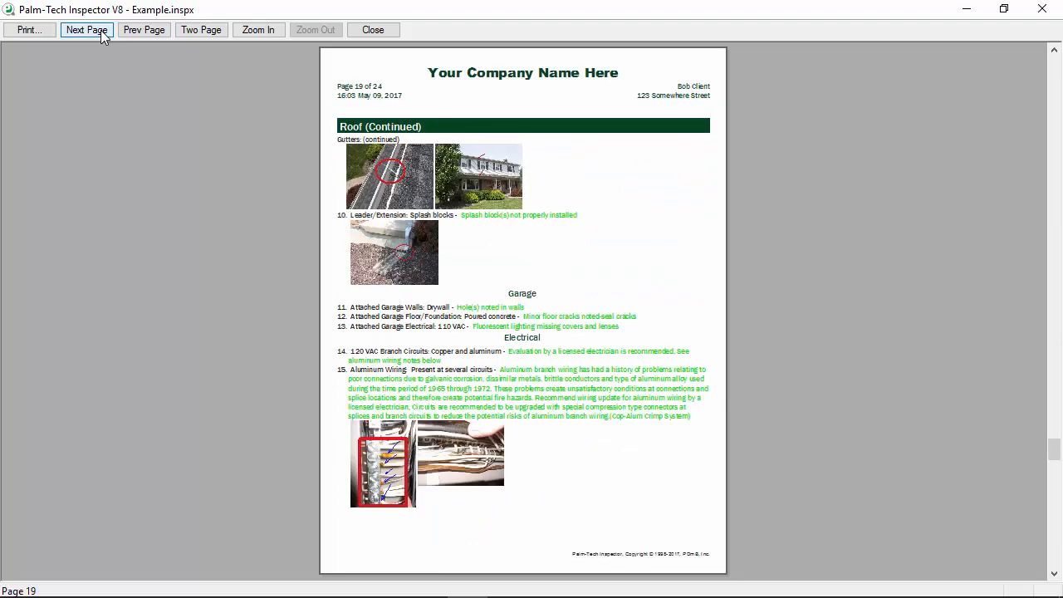
pyautogui.click(100, 31)
pyautogui.click(101, 30)
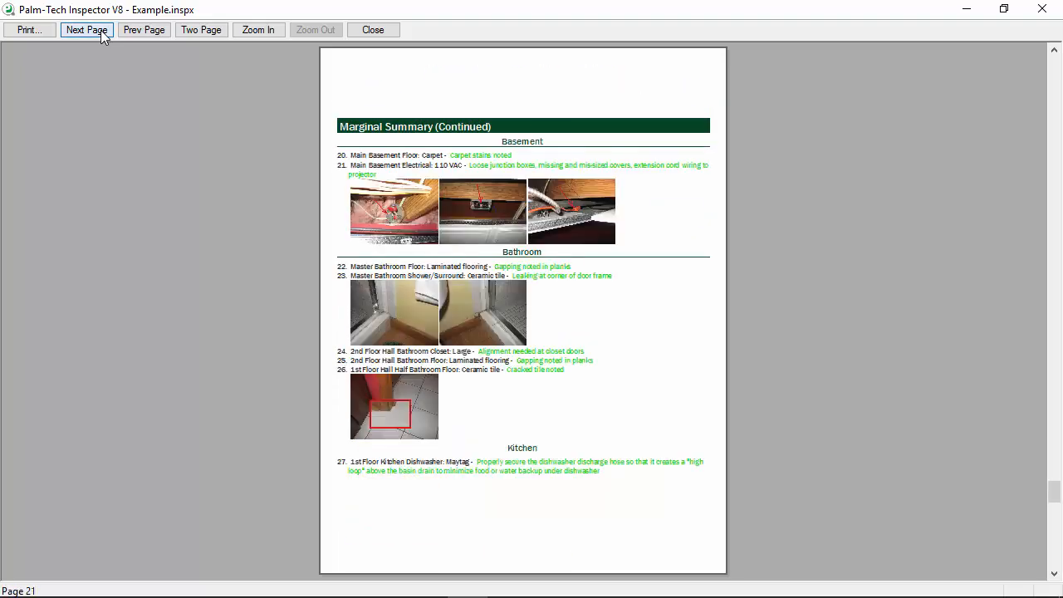
pyautogui.click(101, 31)
pyautogui.click(100, 31)
pyautogui.click(101, 31)
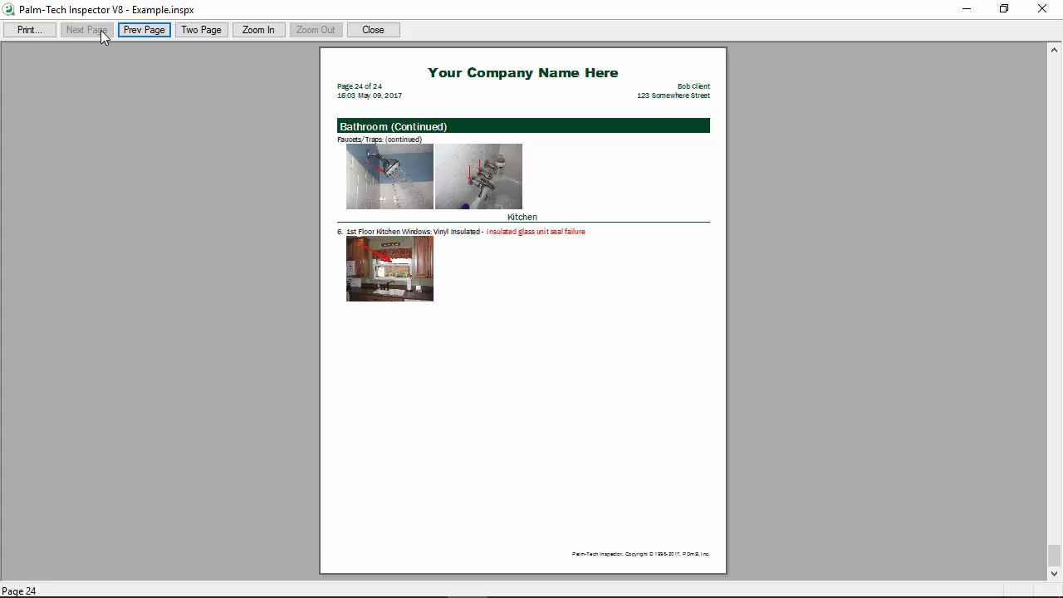
pyautogui.click(390, 33)
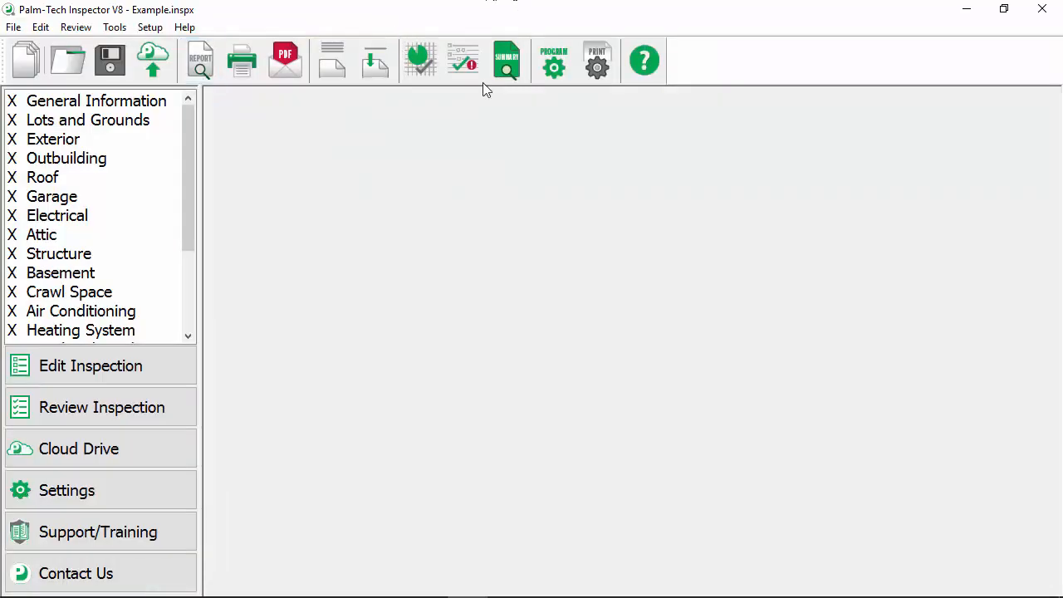
# Rename the Accent Dark print color to Orange in the print options
pyautogui.click(597, 72)
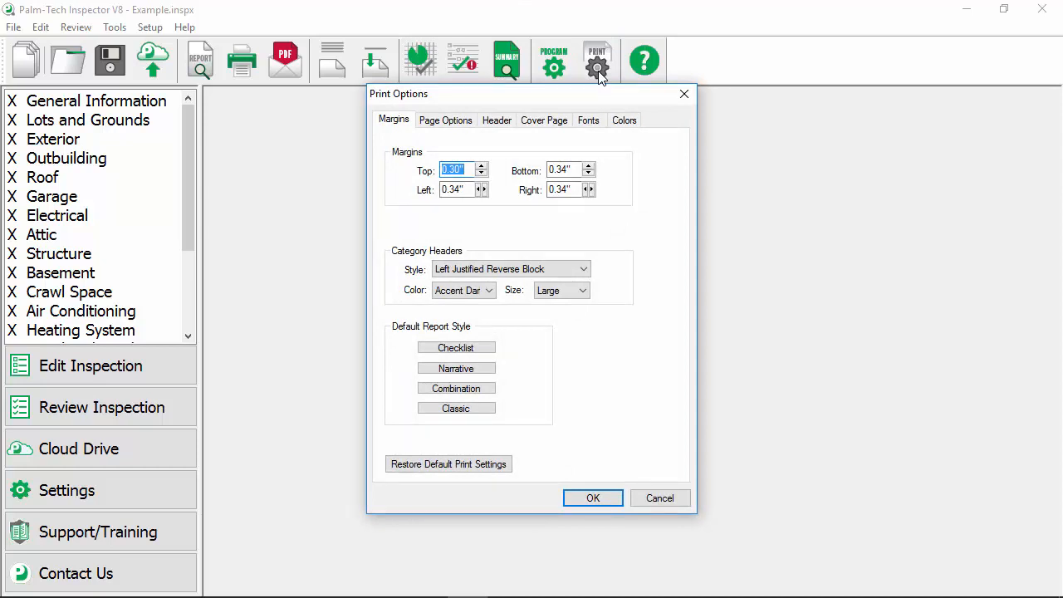
pyautogui.click(627, 123)
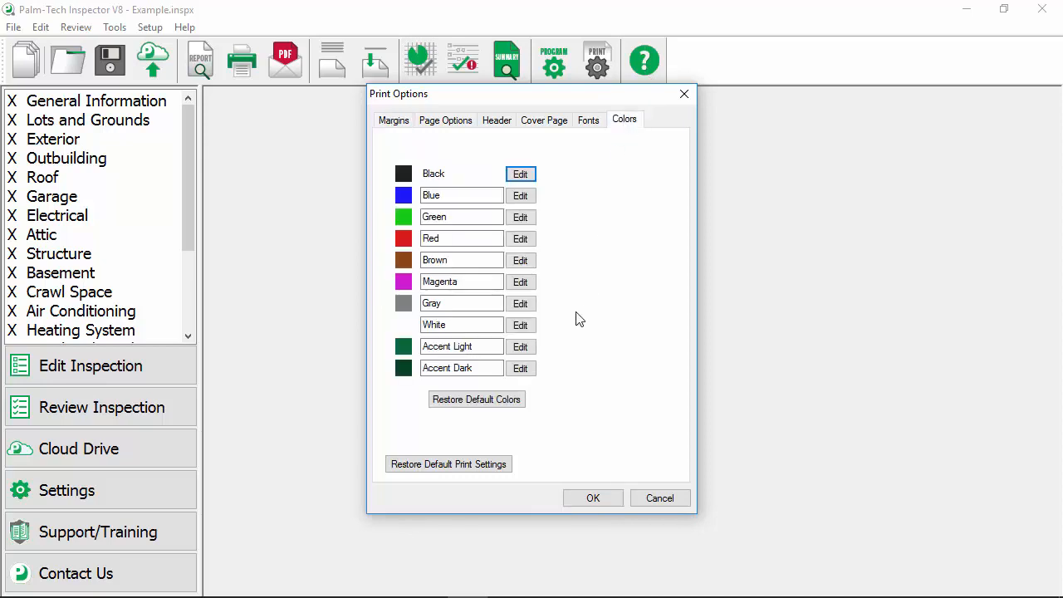
pyautogui.click(474, 368)
pyautogui.moveTo(481, 368); pyautogui.dragTo(417, 352)
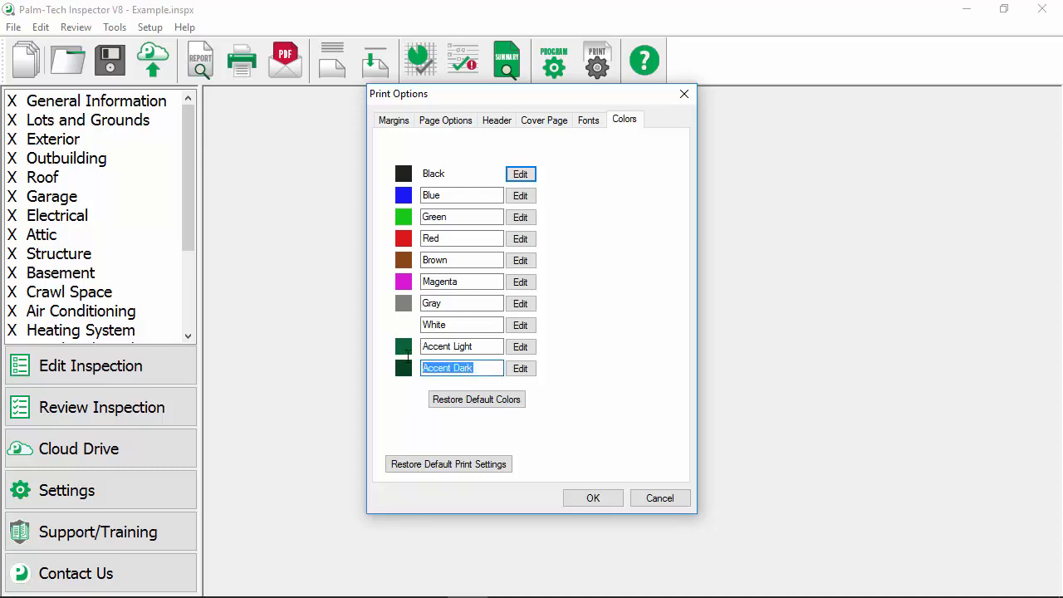
pyautogui.write('Orange')
# Set the Orange print color to red 255, green 95 and blue 0
pyautogui.click(520, 368)
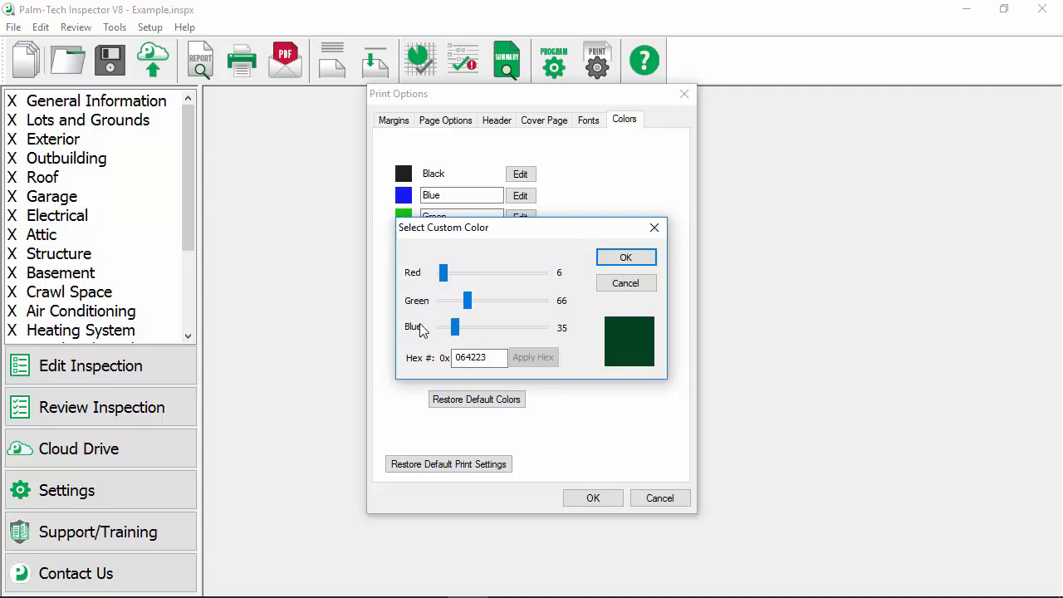
pyautogui.moveTo(460, 330); pyautogui.dragTo(440, 328)
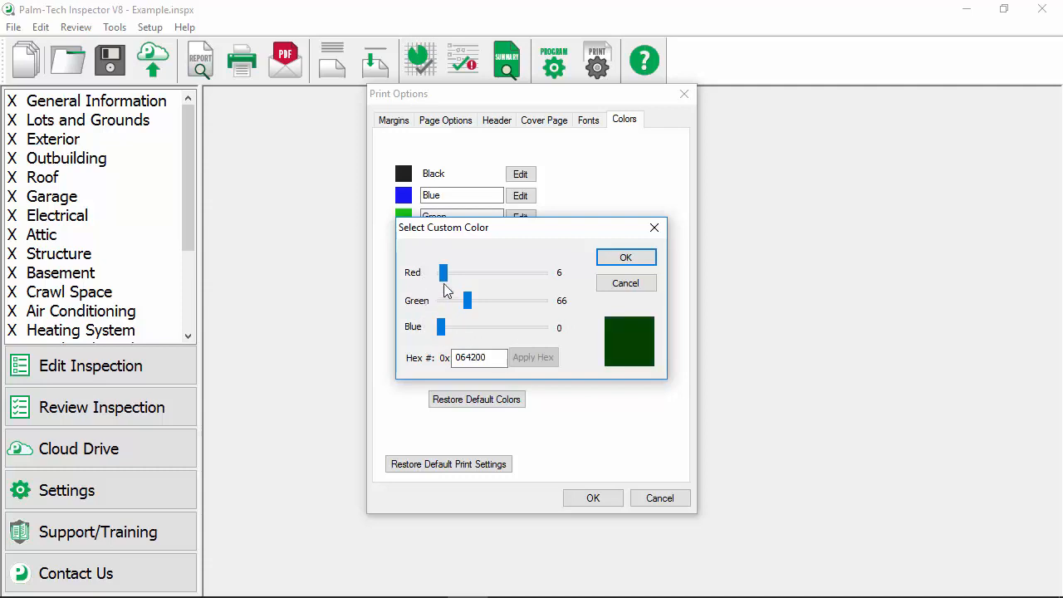
pyautogui.moveTo(447, 275); pyautogui.dragTo(565, 278)
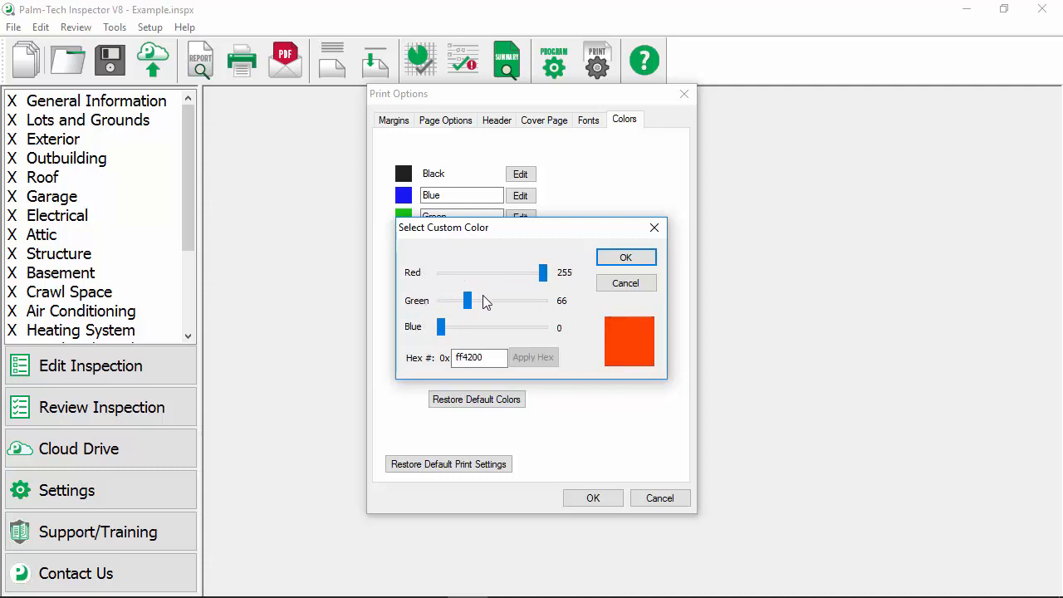
pyautogui.moveTo(470, 303); pyautogui.dragTo(479, 304)
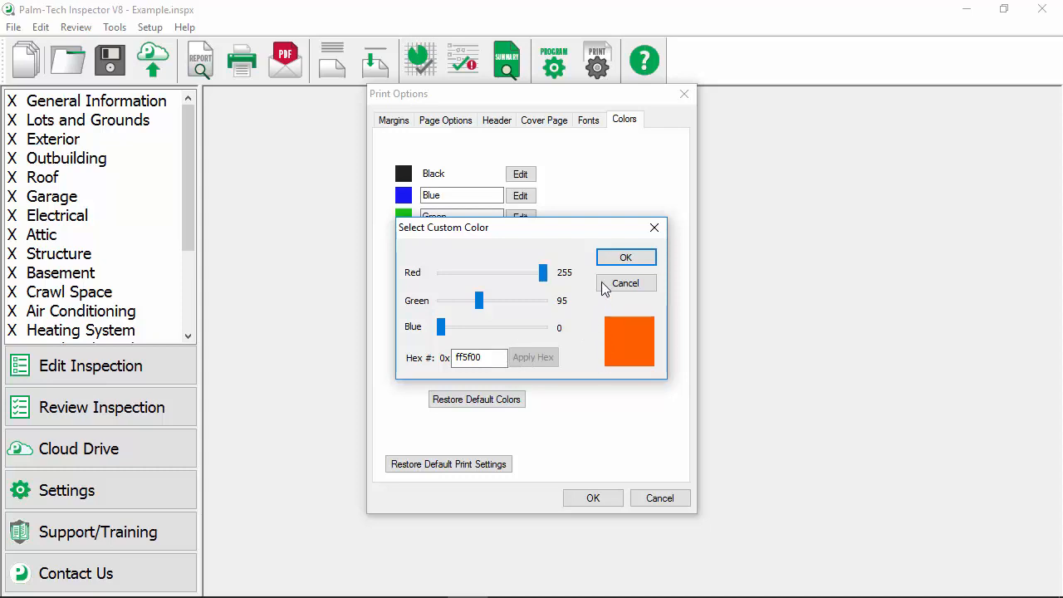
pyautogui.click(624, 256)
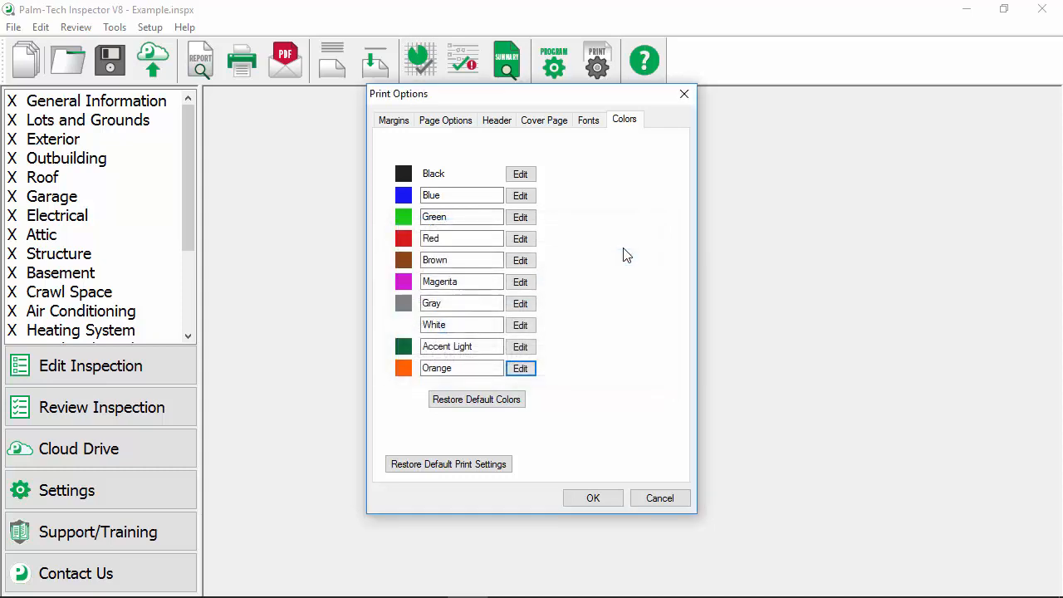
# Change the Accent Light print color to a bright blue with red 0, green 112 and blue 255
pyautogui.click(520, 346)
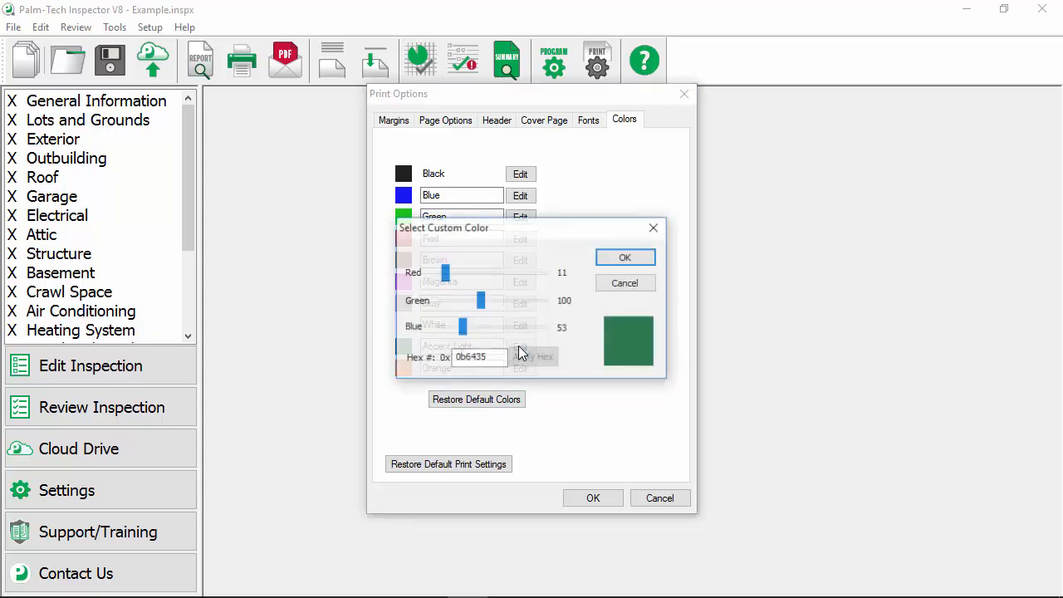
pyautogui.moveTo(448, 282); pyautogui.dragTo(440, 281)
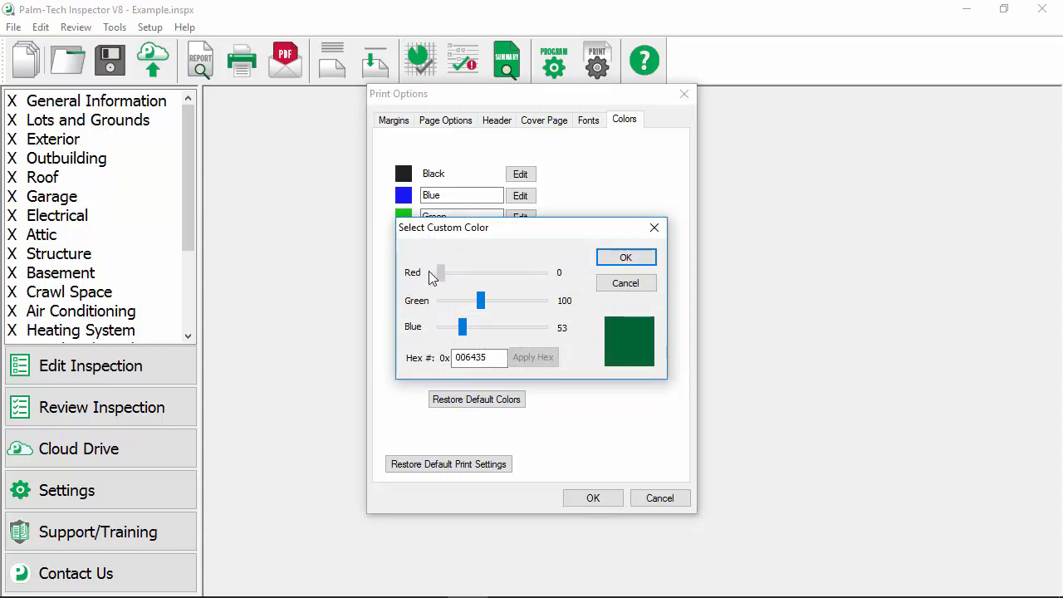
pyautogui.moveTo(485, 307); pyautogui.dragTo(565, 336)
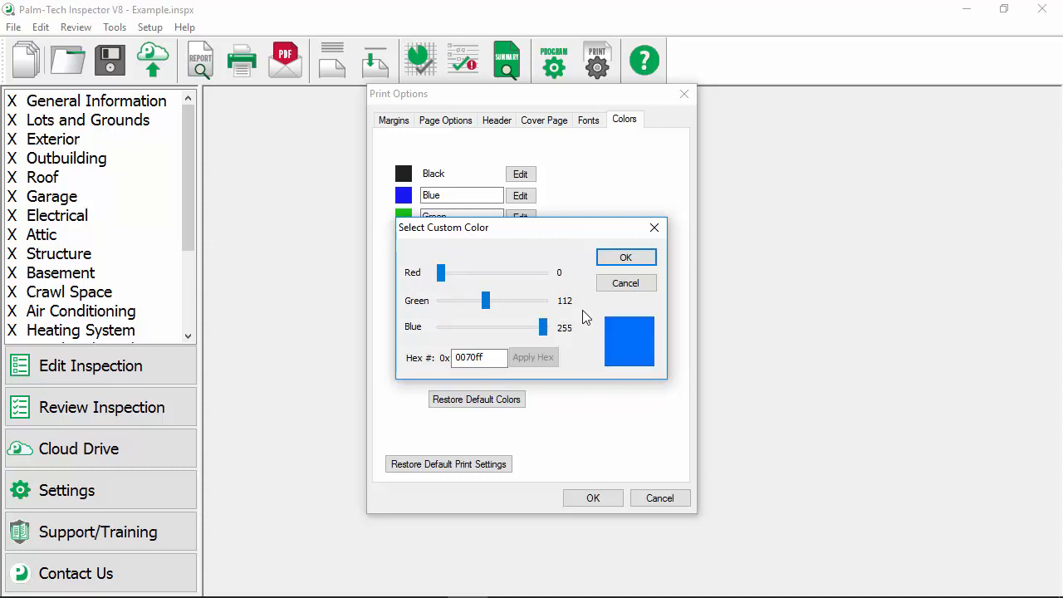
pyautogui.click(616, 262)
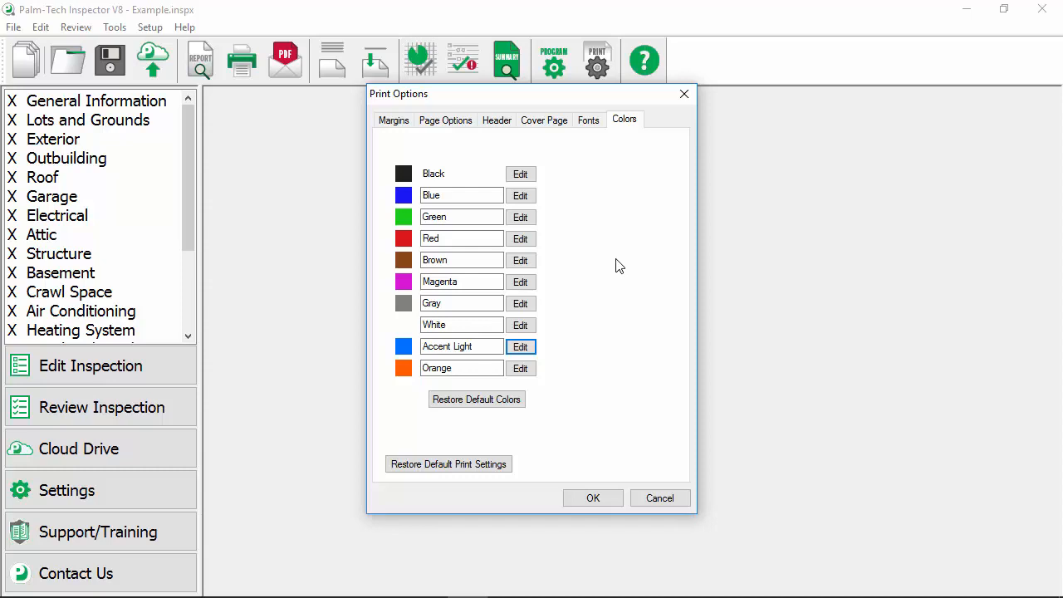
# Enable the custom report header and open its customized layout for editing
pyautogui.click(496, 123)
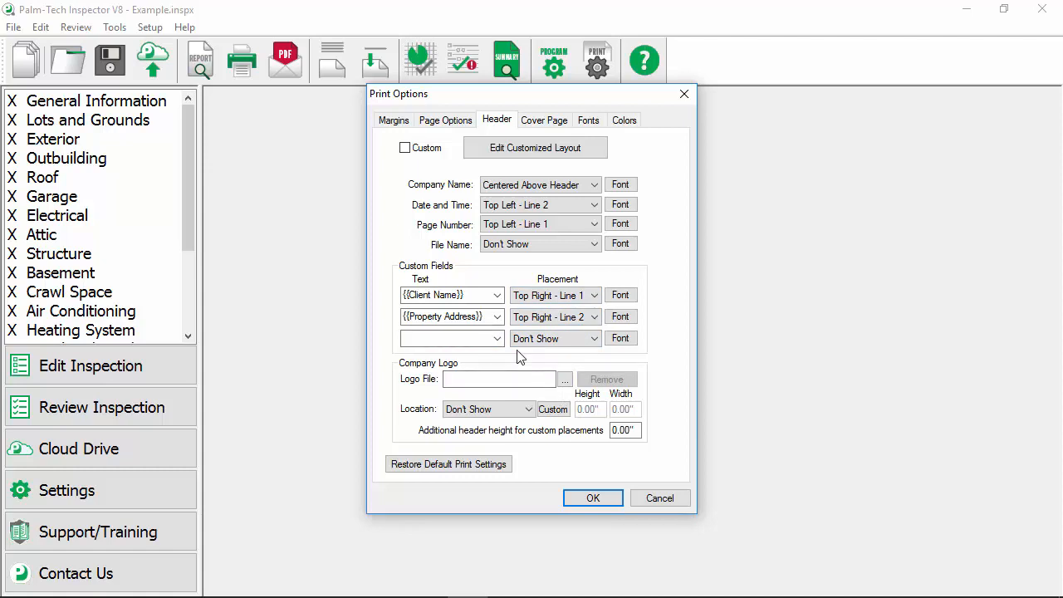
pyautogui.click(405, 149)
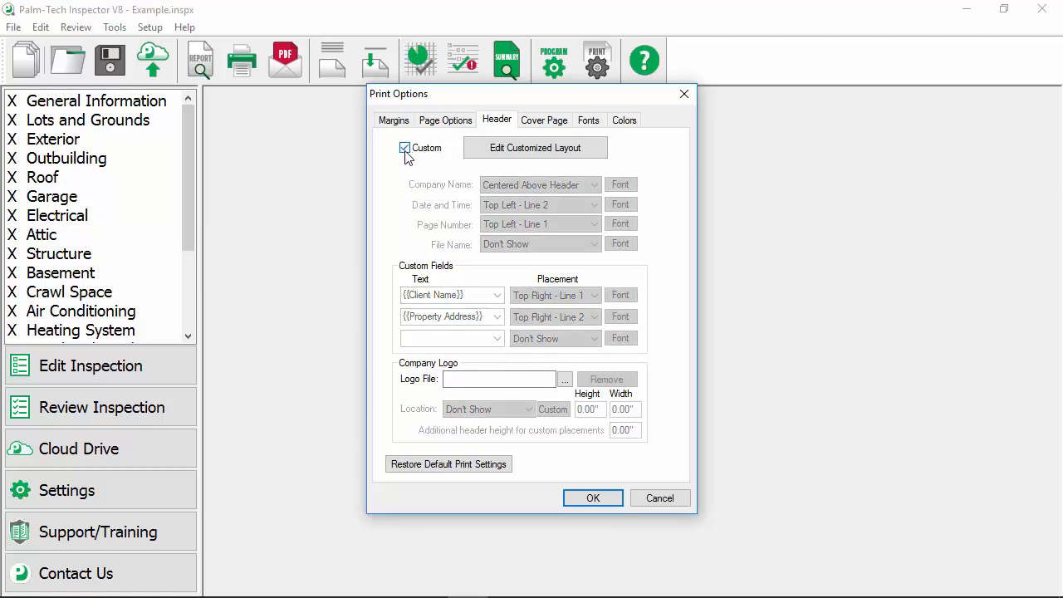
pyautogui.click(539, 154)
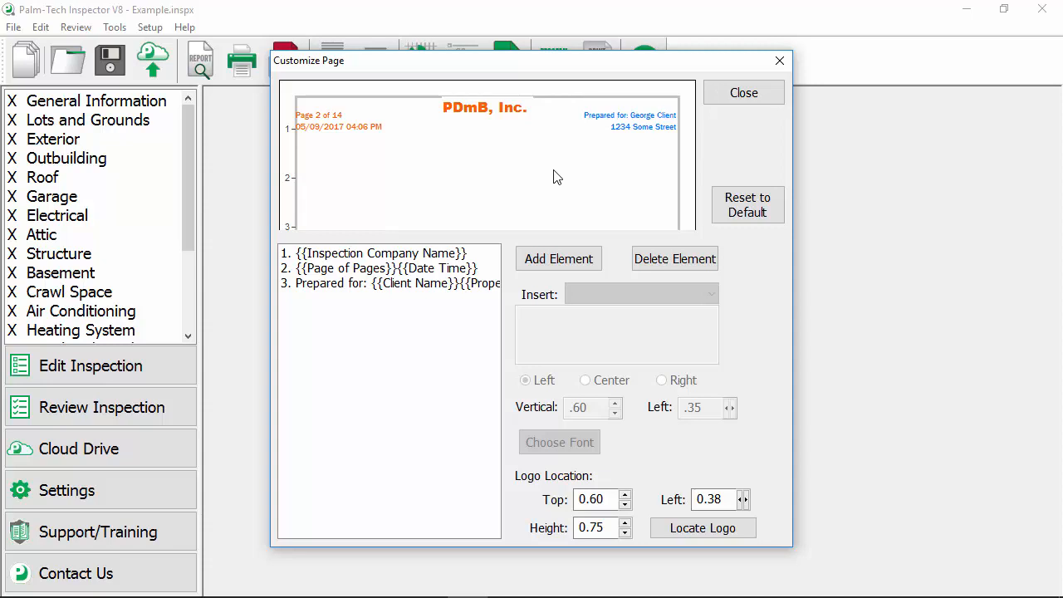
# Add the ABC Home Inspection logo from the Sample Pictures folder to the custom header
pyautogui.click(740, 535)
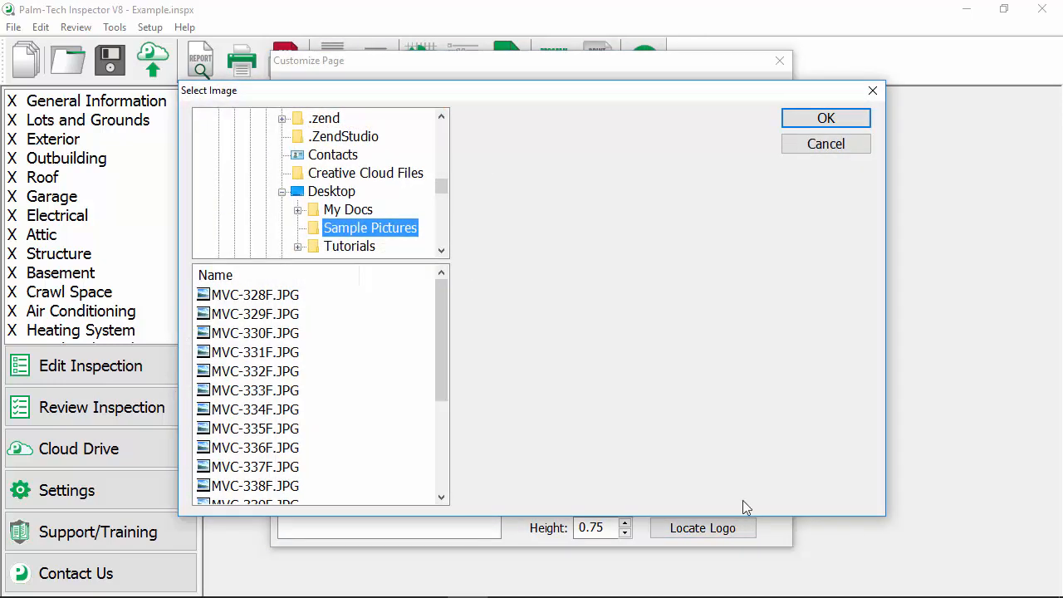
pyautogui.moveTo(442, 342); pyautogui.dragTo(439, 465)
pyautogui.click(234, 486)
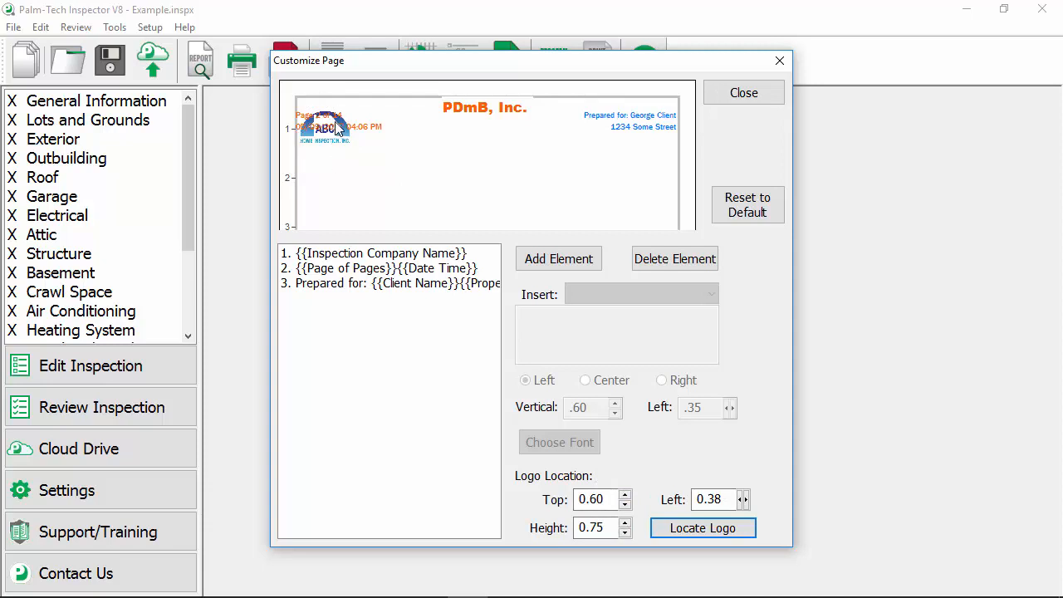
# Enlarge the header logo to a height of 0.91 and move it up to a top position of 0.39
pyautogui.click(628, 523)
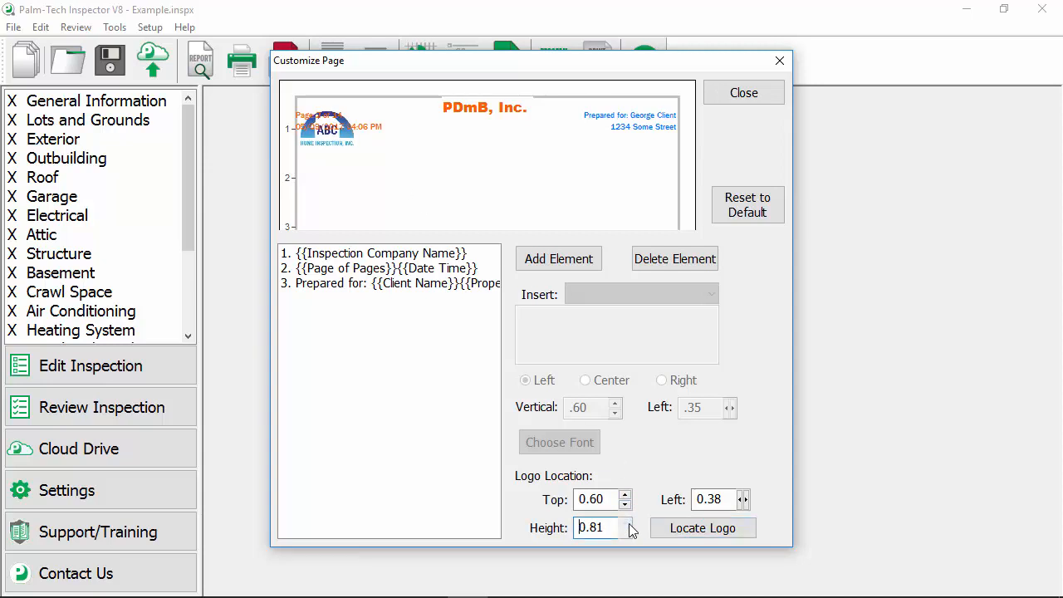
pyautogui.click(624, 523)
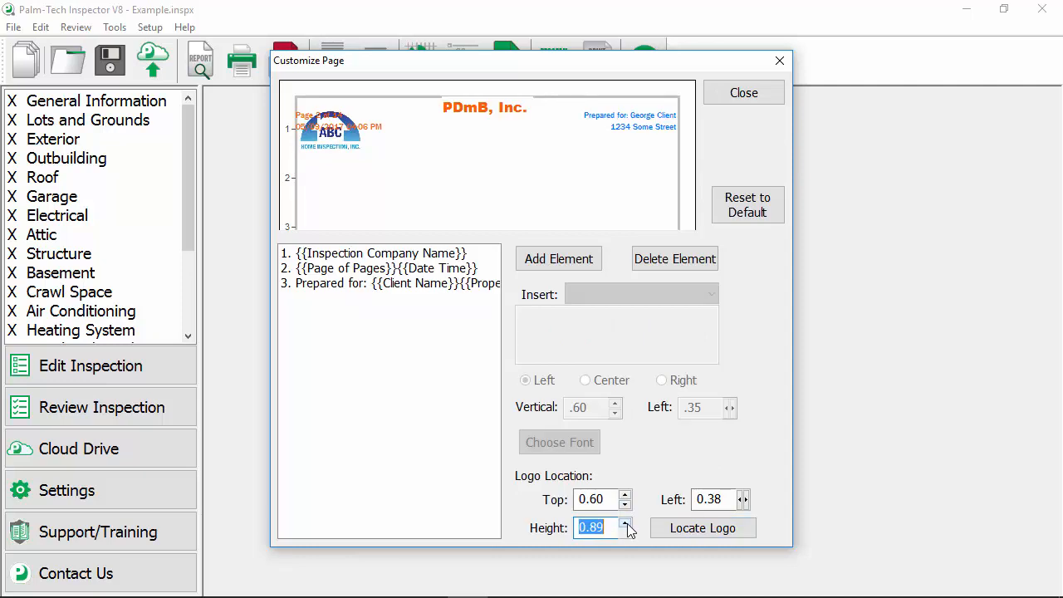
pyautogui.click(624, 523)
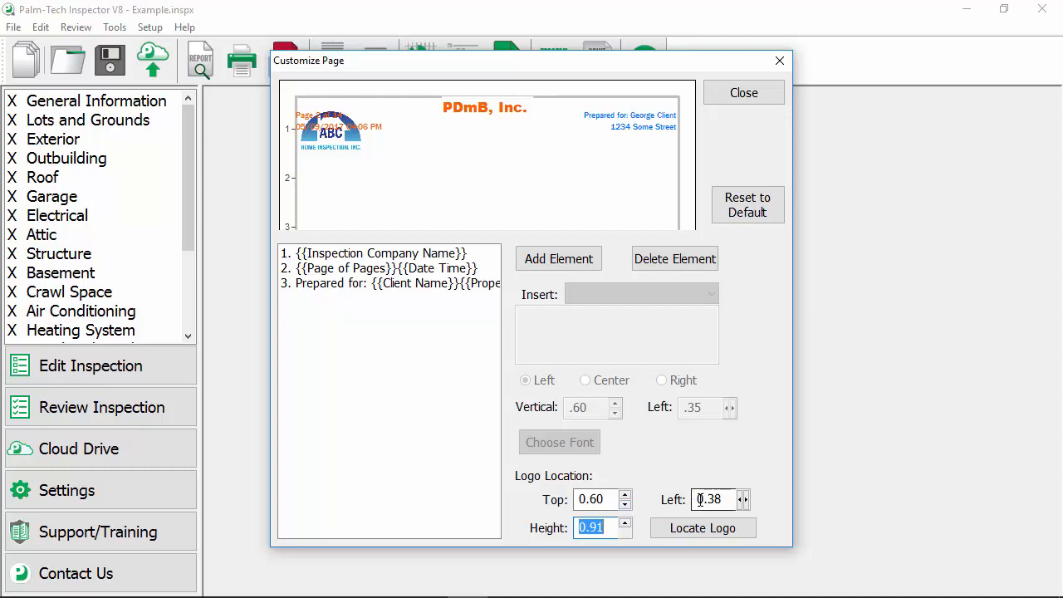
pyautogui.click(625, 504)
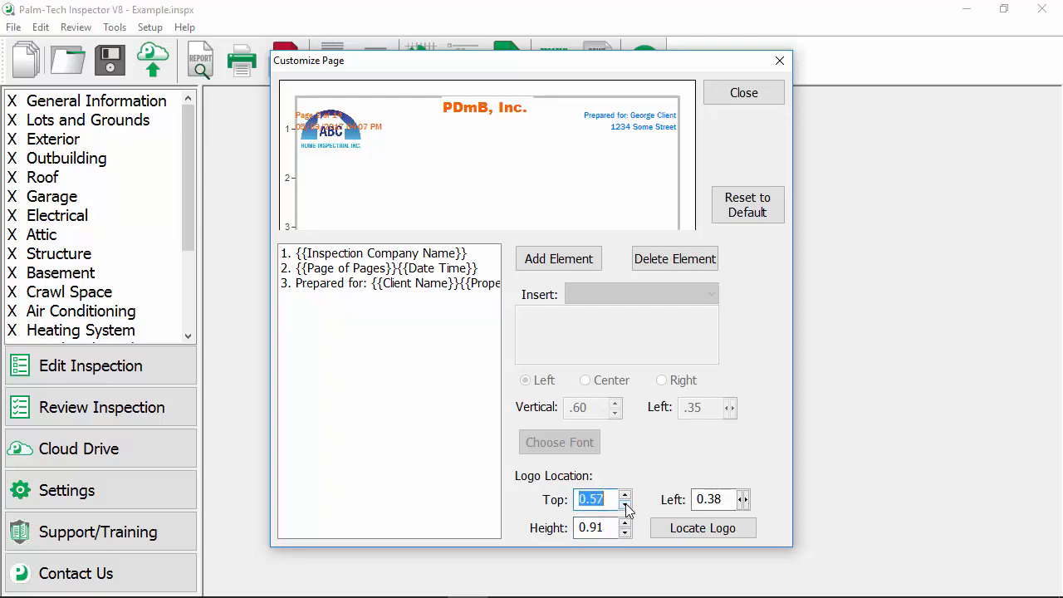
pyautogui.click(625, 504)
pyautogui.click(626, 504)
pyautogui.click(625, 504)
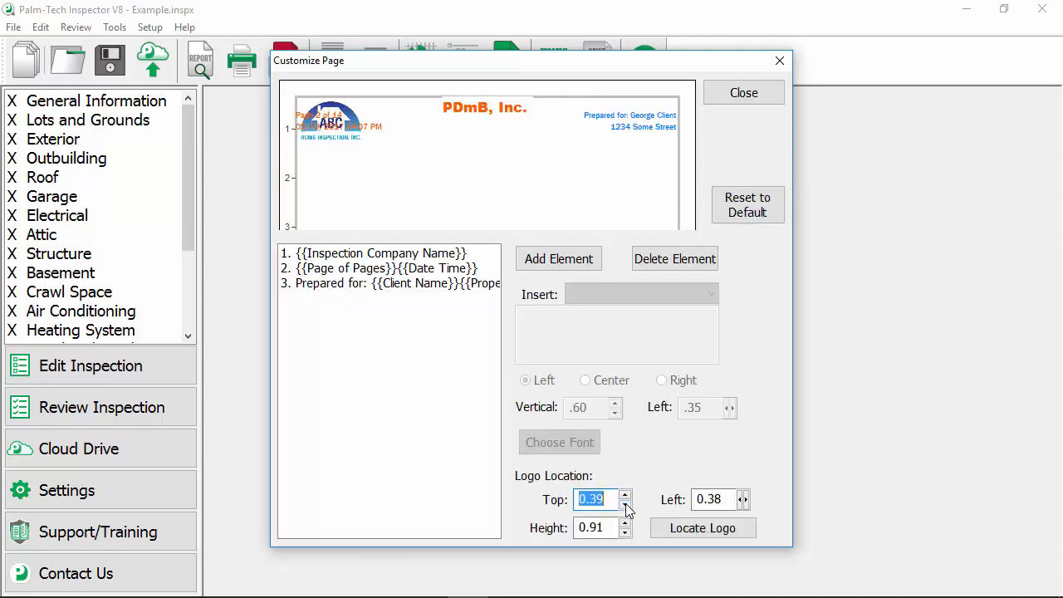
# Raise the header logo to a top position of 0.36 and center the page number and date element at vertical 0.72
pyautogui.click(625, 504)
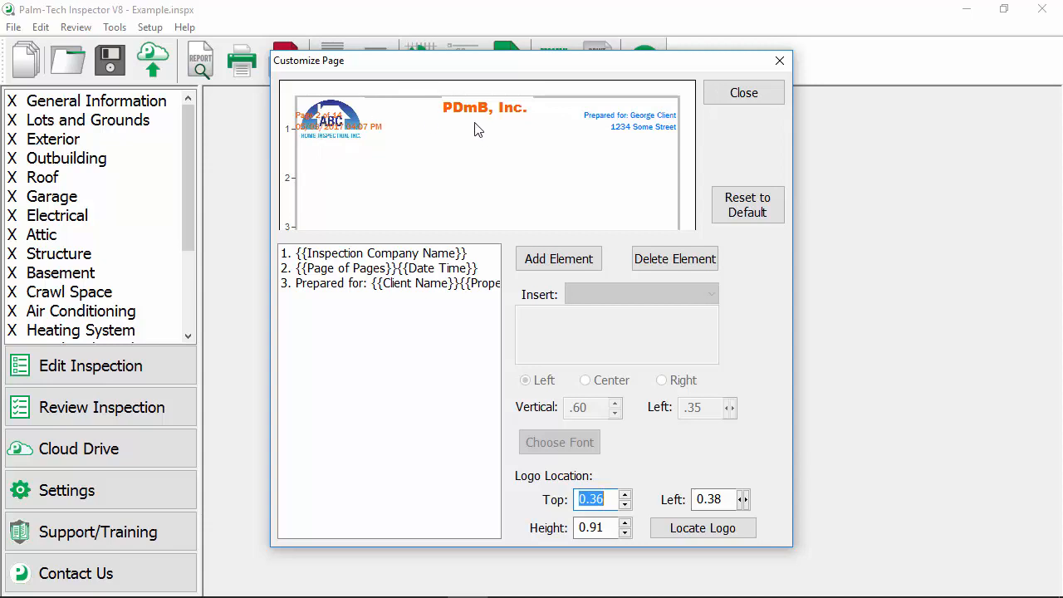
pyautogui.click(373, 268)
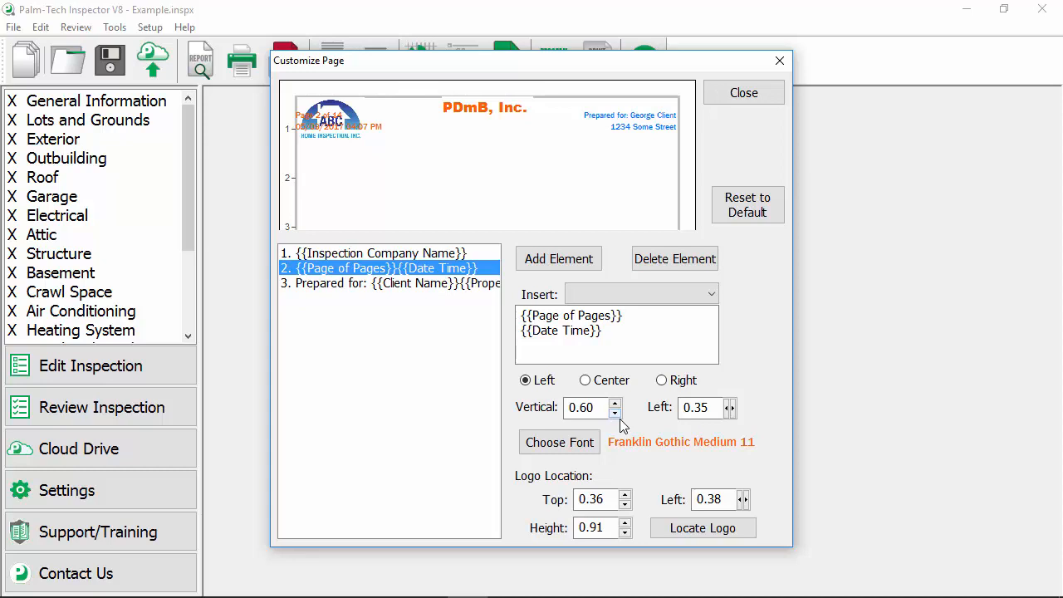
pyautogui.click(585, 379)
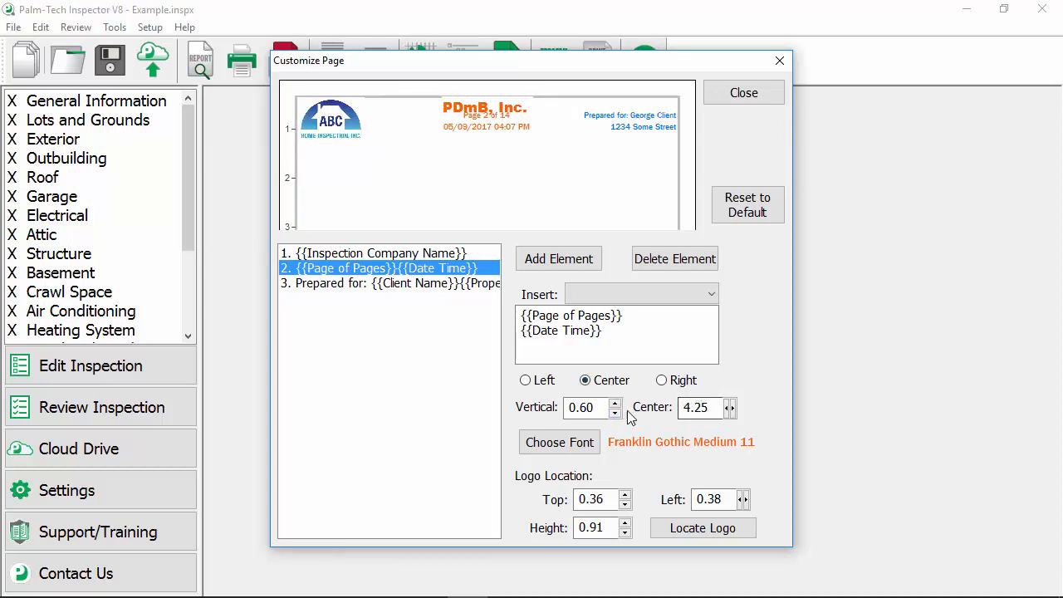
pyautogui.click(615, 404)
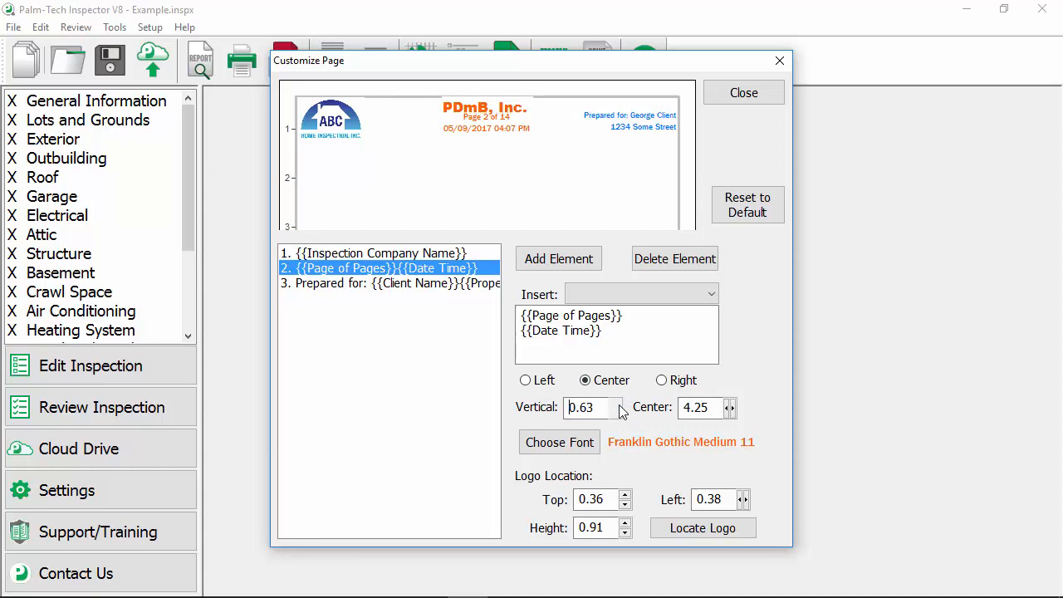
pyautogui.click(615, 403)
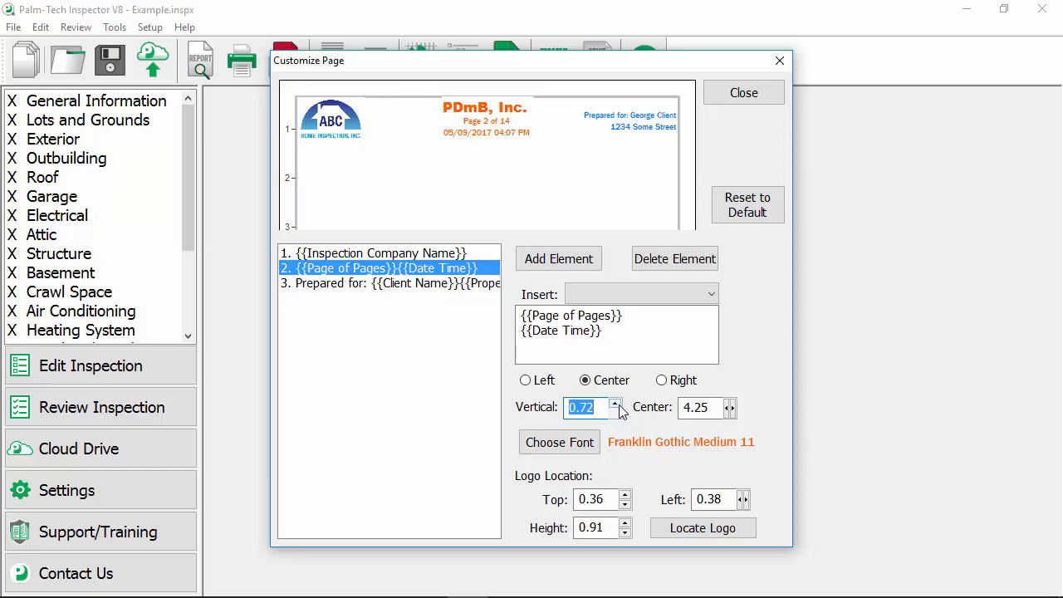
# Add a new header element reading "Inspected by:" followed by the inspector's full name
pyautogui.click(554, 260)
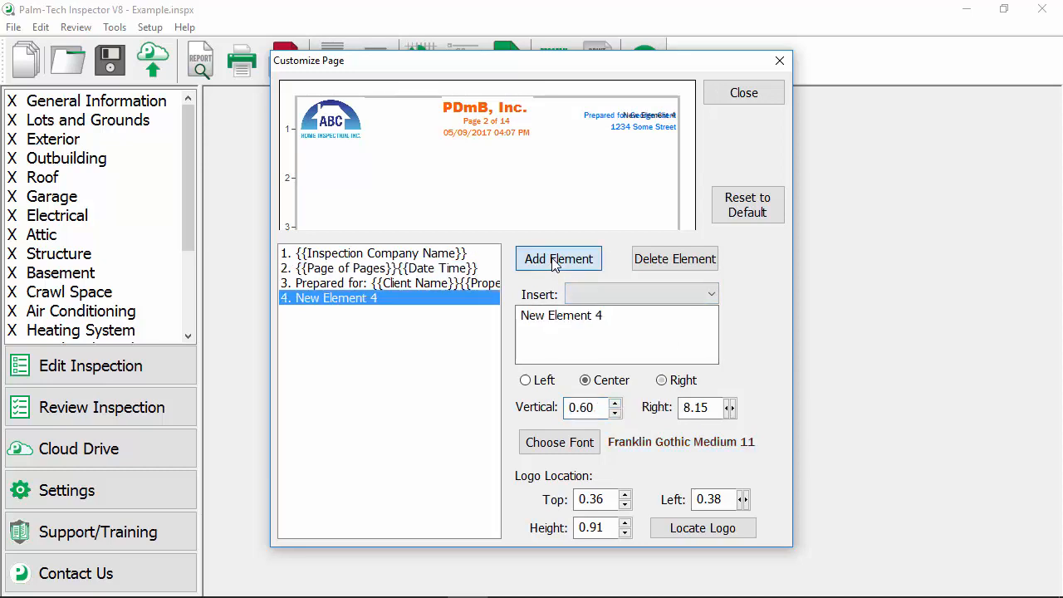
pyautogui.click(623, 351)
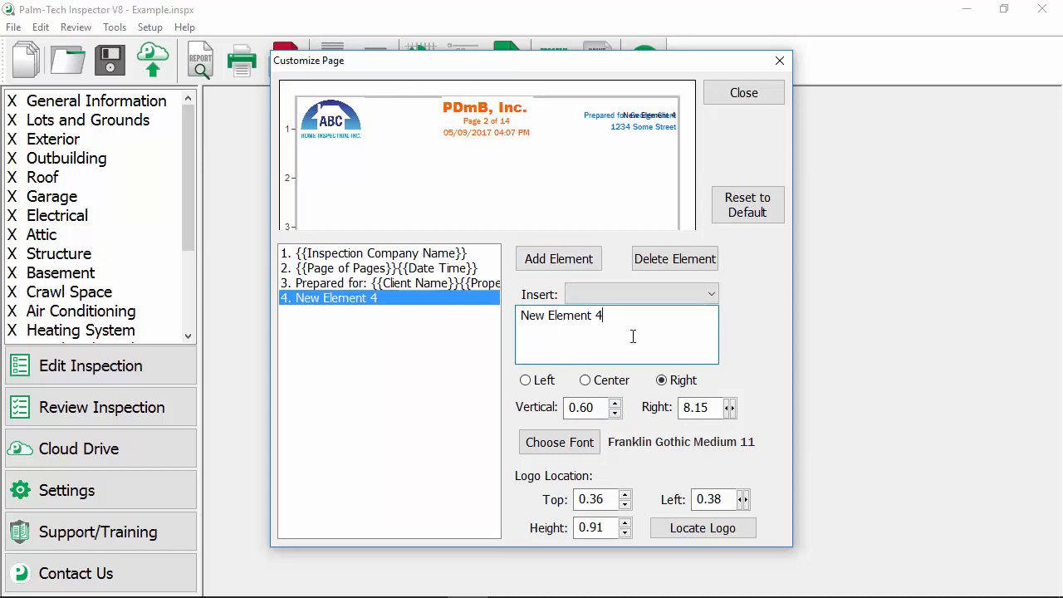
pyautogui.click(396, 301)
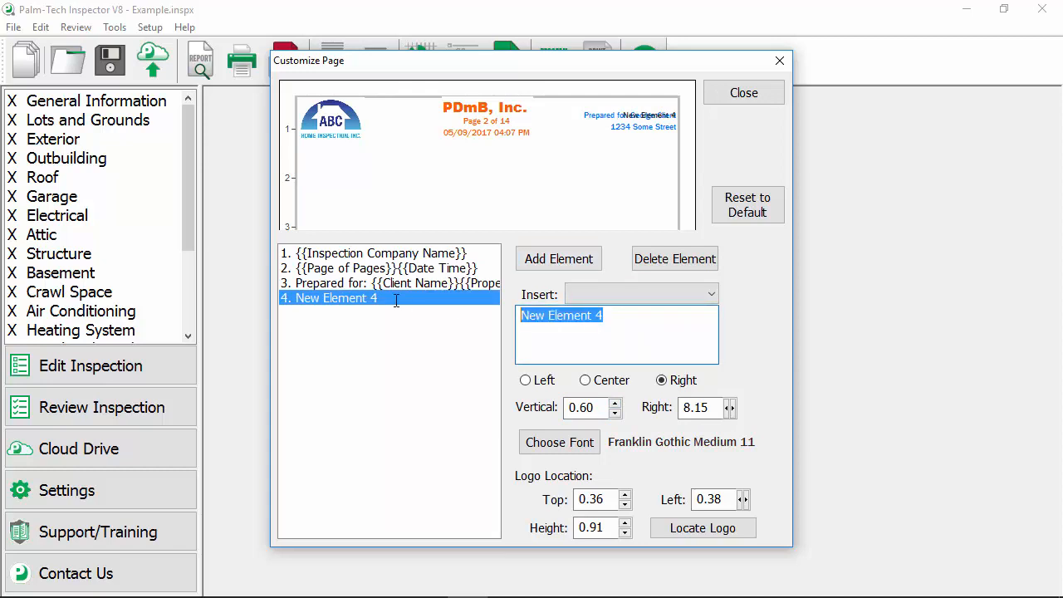
pyautogui.write('Inspected ')
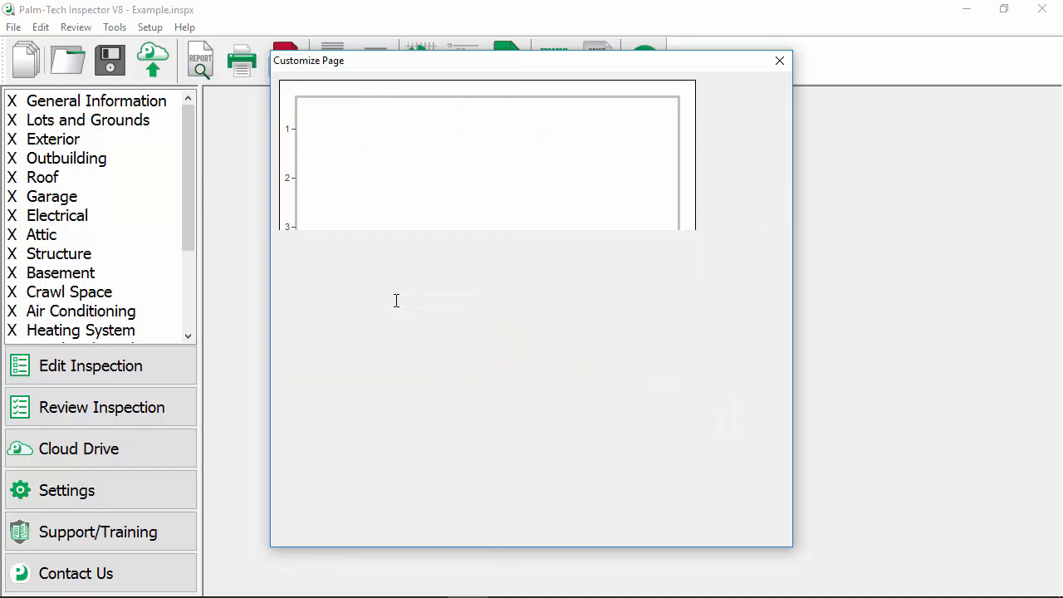
pyautogui.write('by: J')
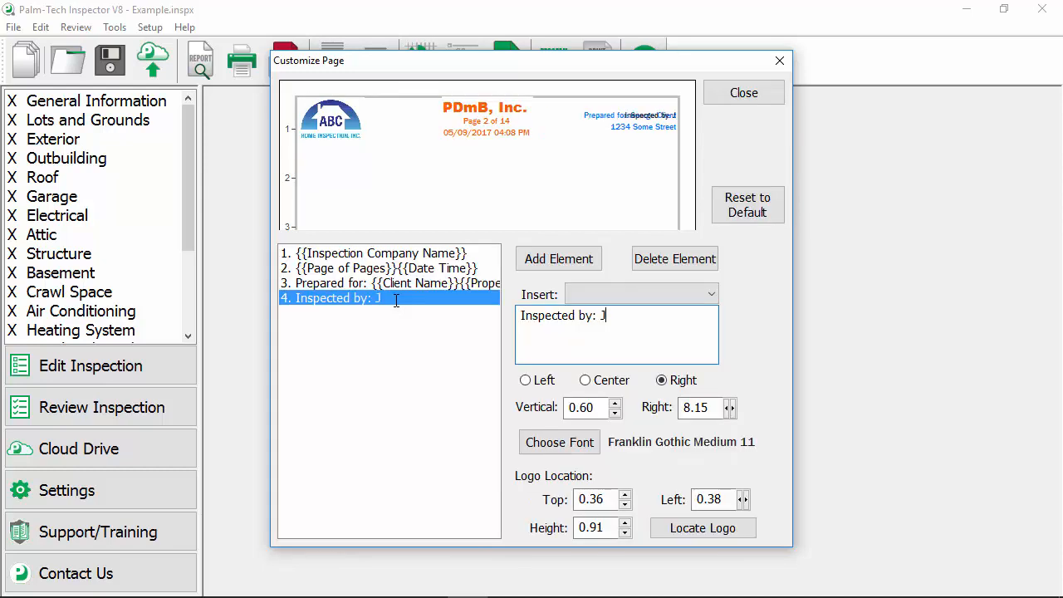
pyautogui.write('ohn Smith')
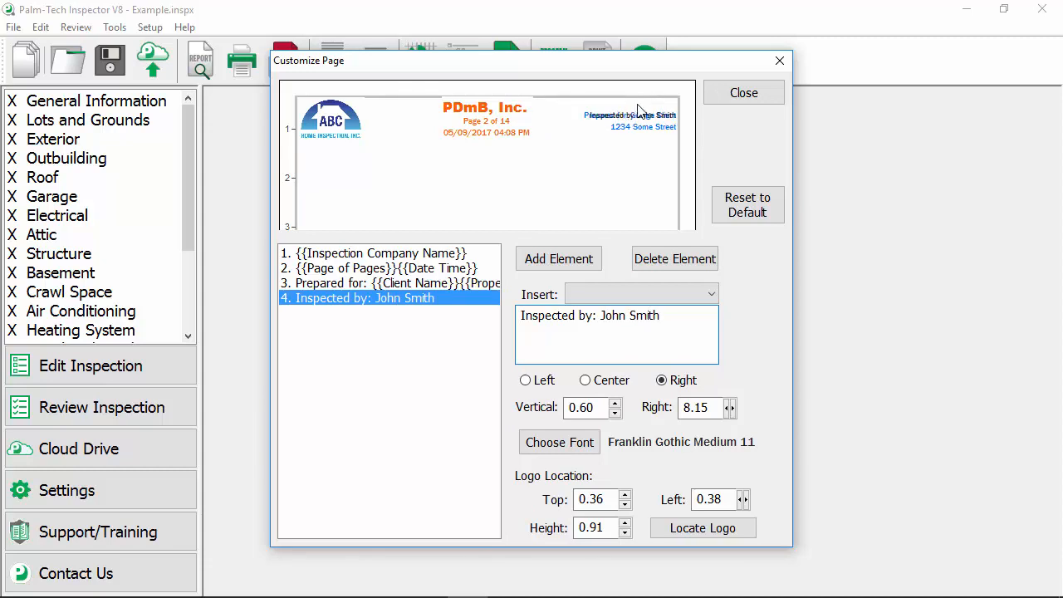
# Move the "Inspected by" element up to a vertical position of 0.39 and close the header layout
pyautogui.click(614, 413)
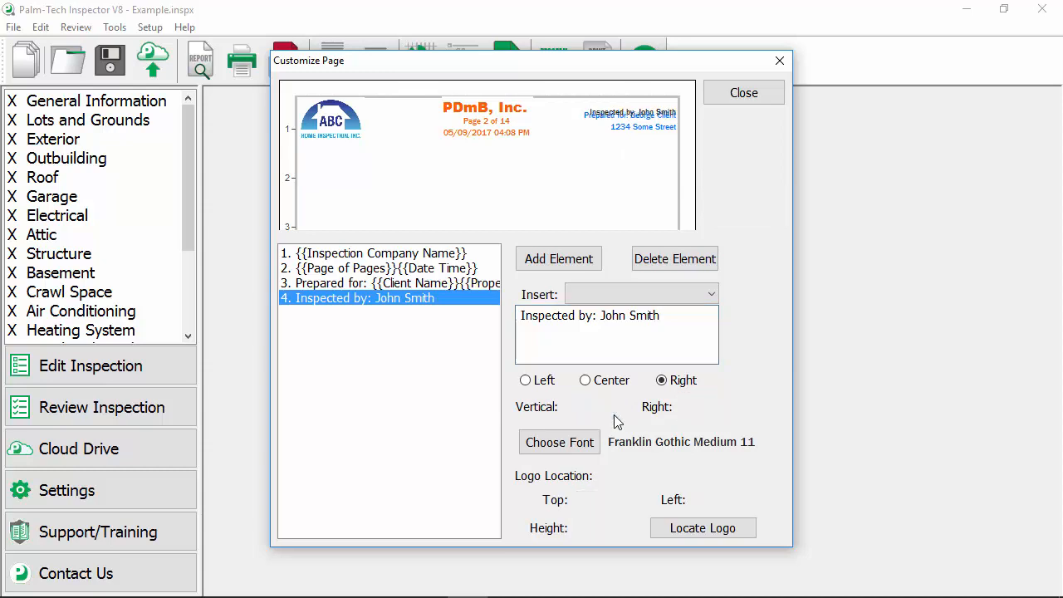
pyautogui.click(615, 413)
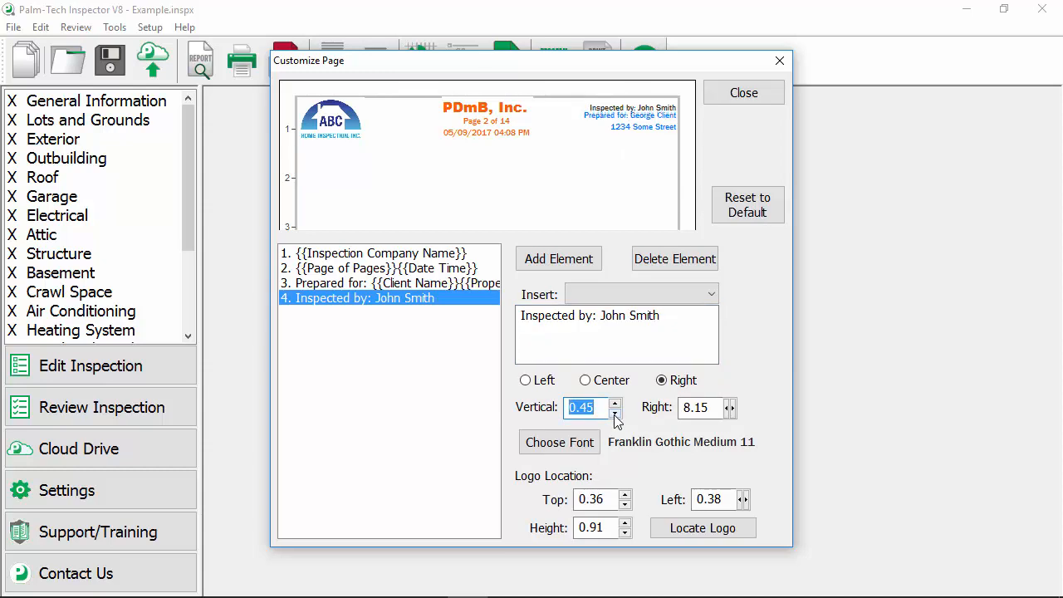
pyautogui.click(614, 413)
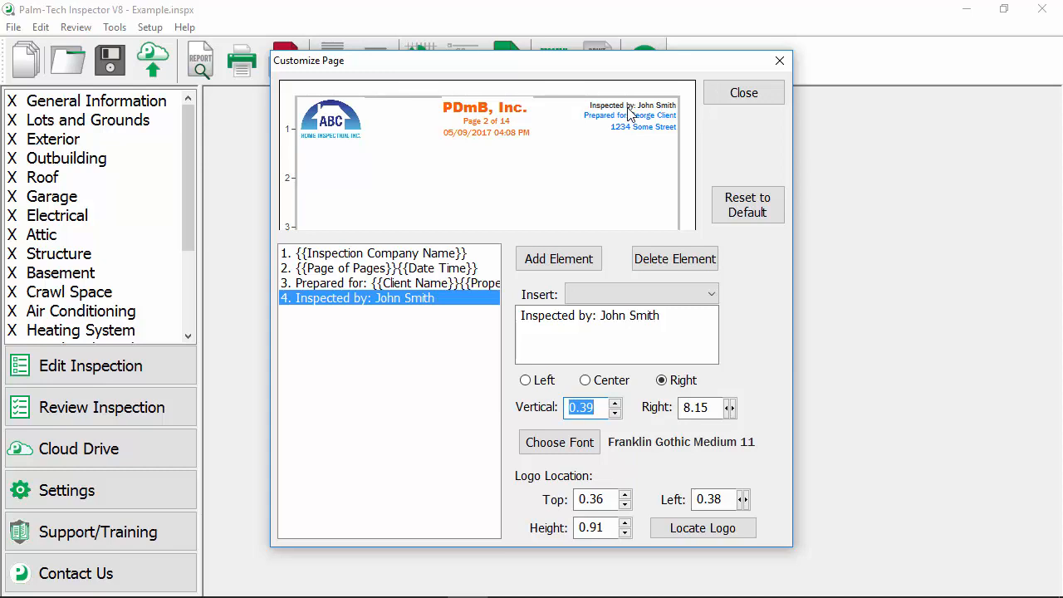
pyautogui.click(767, 92)
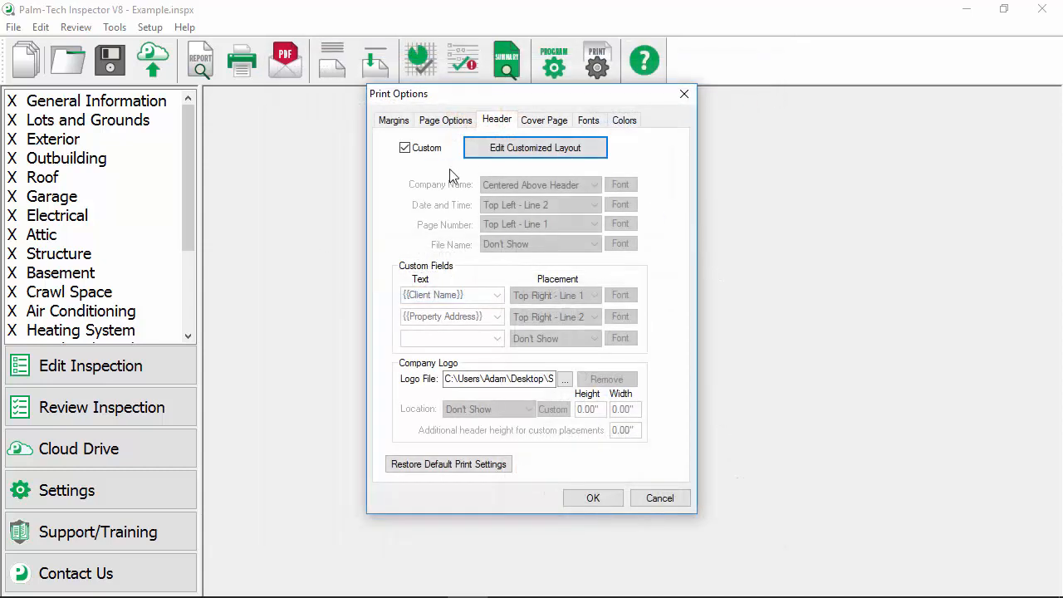
# Include a cover page in the report using Option 5 and open the custom cover page for editing
pyautogui.click(545, 121)
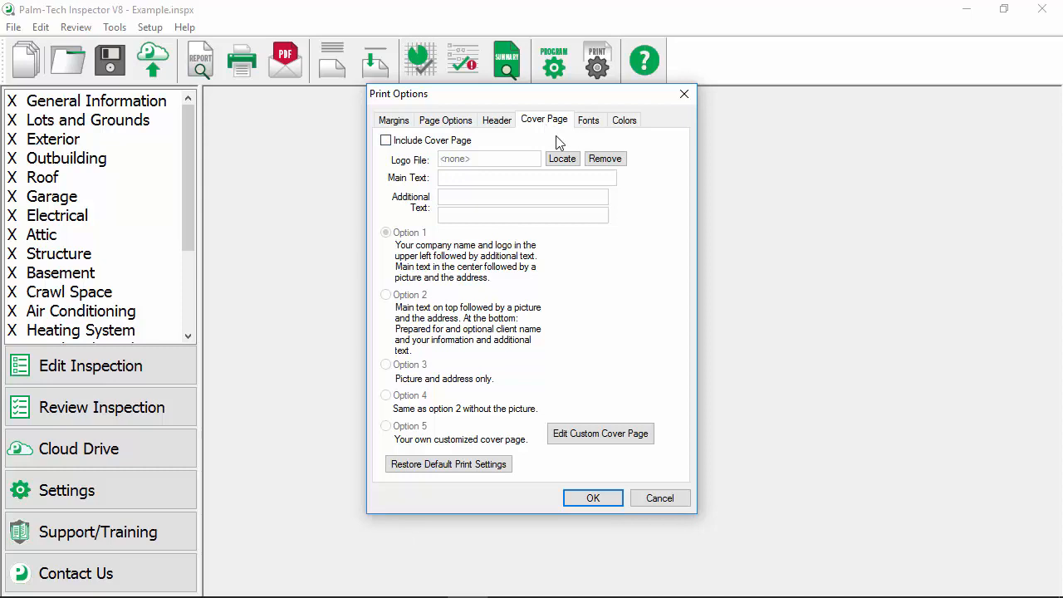
pyautogui.click(406, 143)
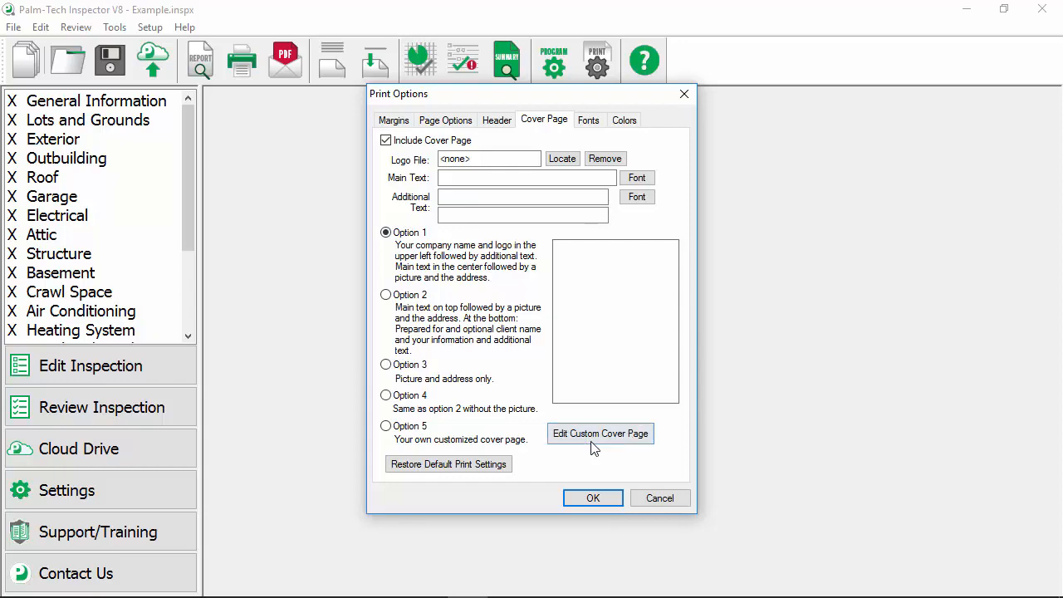
pyautogui.click(413, 427)
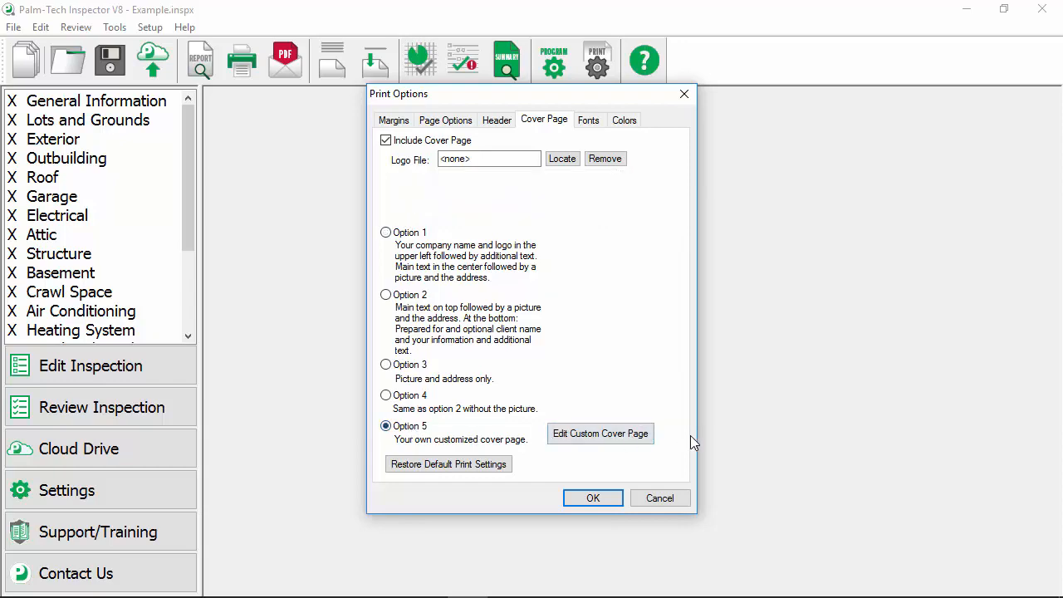
pyautogui.click(630, 437)
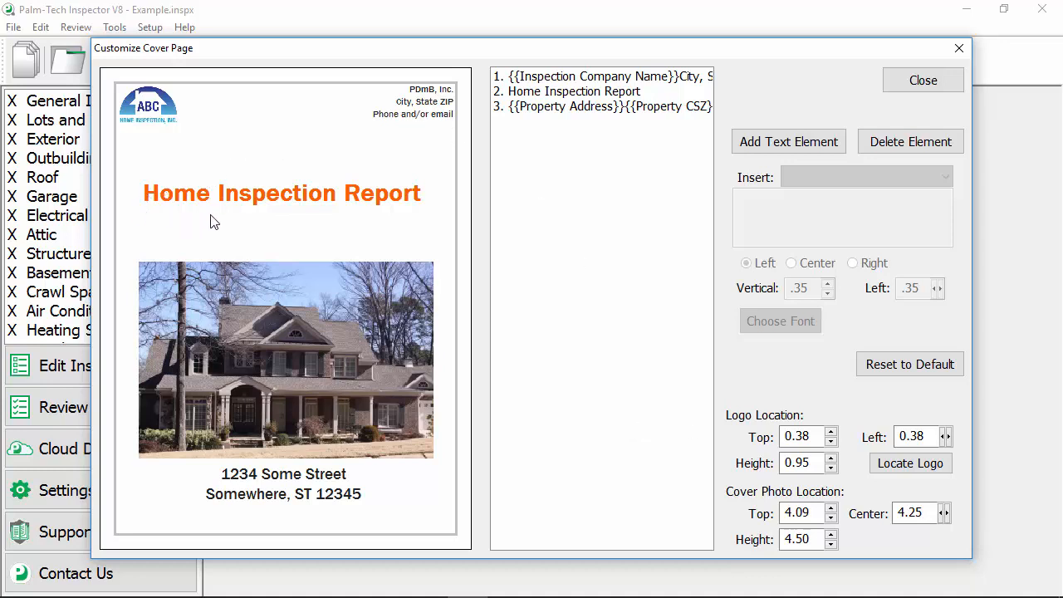
# Change the cover page title from Home Inspection Report to "Property Inspection Report"
pyautogui.click(577, 92)
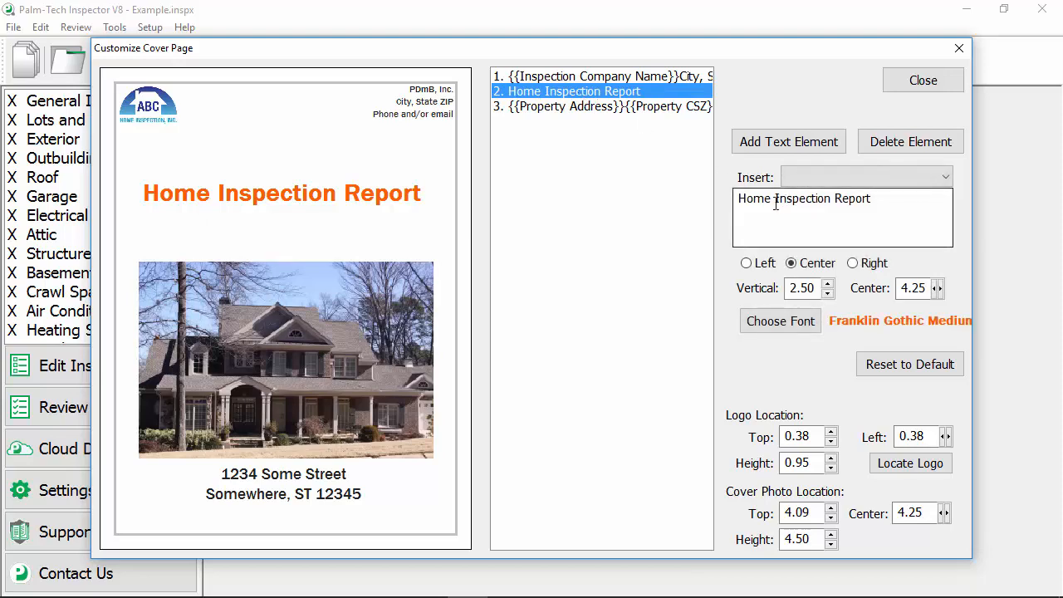
pyautogui.moveTo(771, 199); pyautogui.dragTo(669, 207)
pyautogui.write('Property')
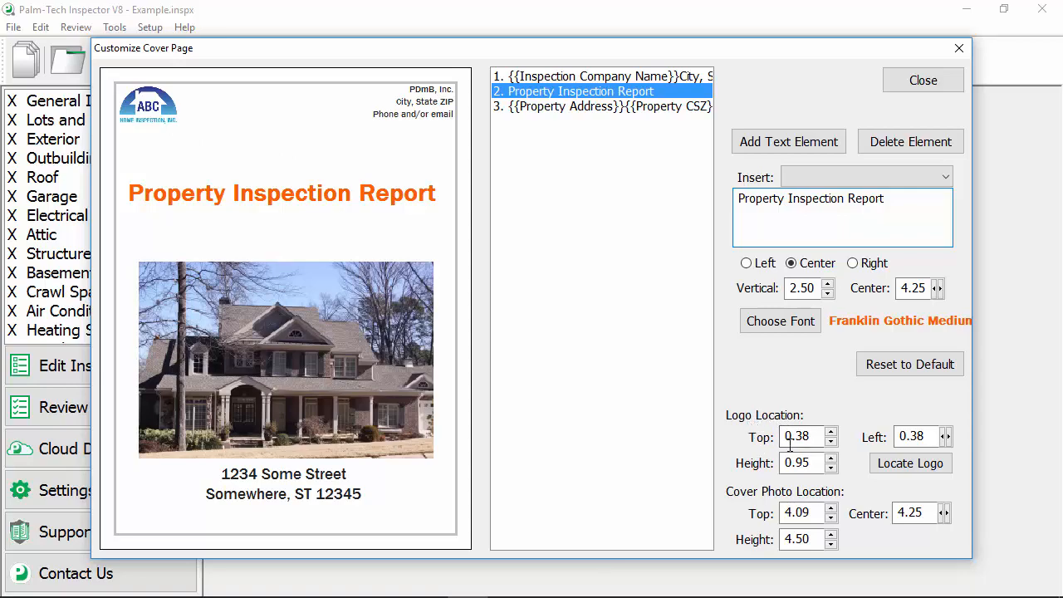
# Enlarge the cover page logo to a height of 1.75 and set its left position to 2.7
pyautogui.click(830, 459)
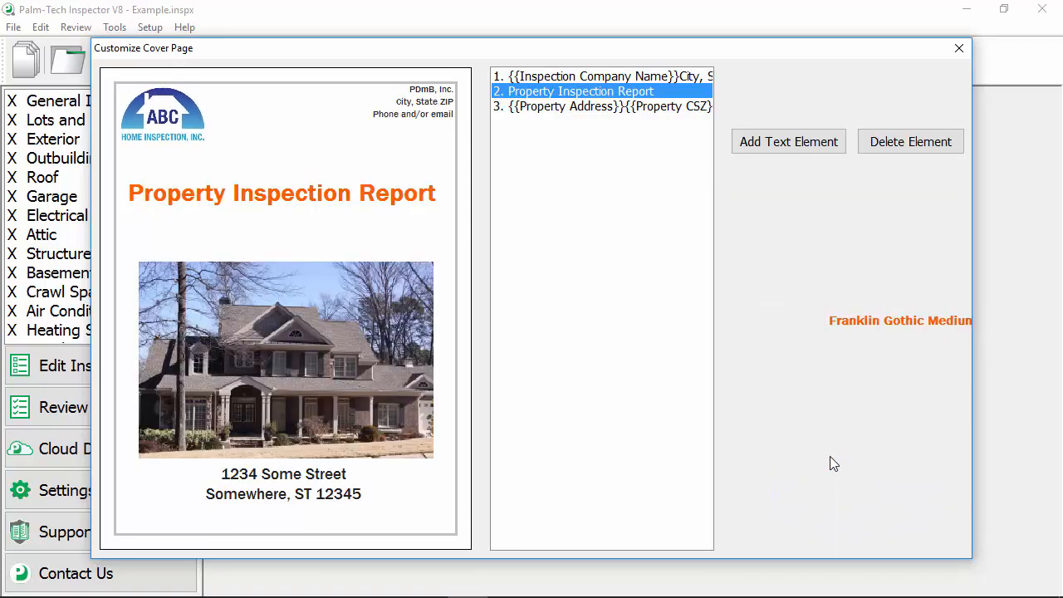
pyautogui.click(830, 459)
pyautogui.click(830, 459)
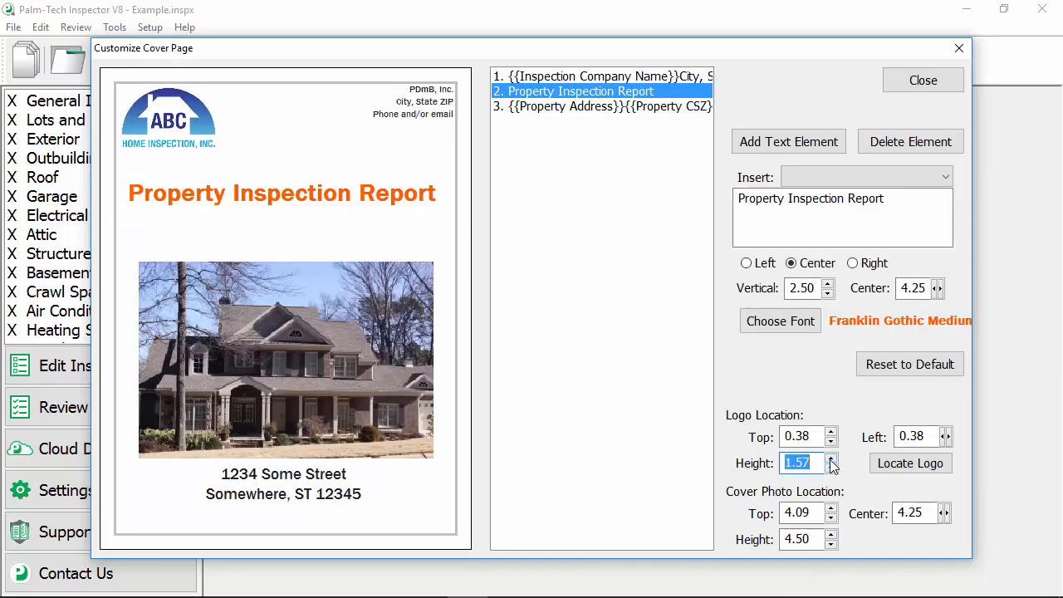
pyautogui.click(831, 459)
pyautogui.click(830, 459)
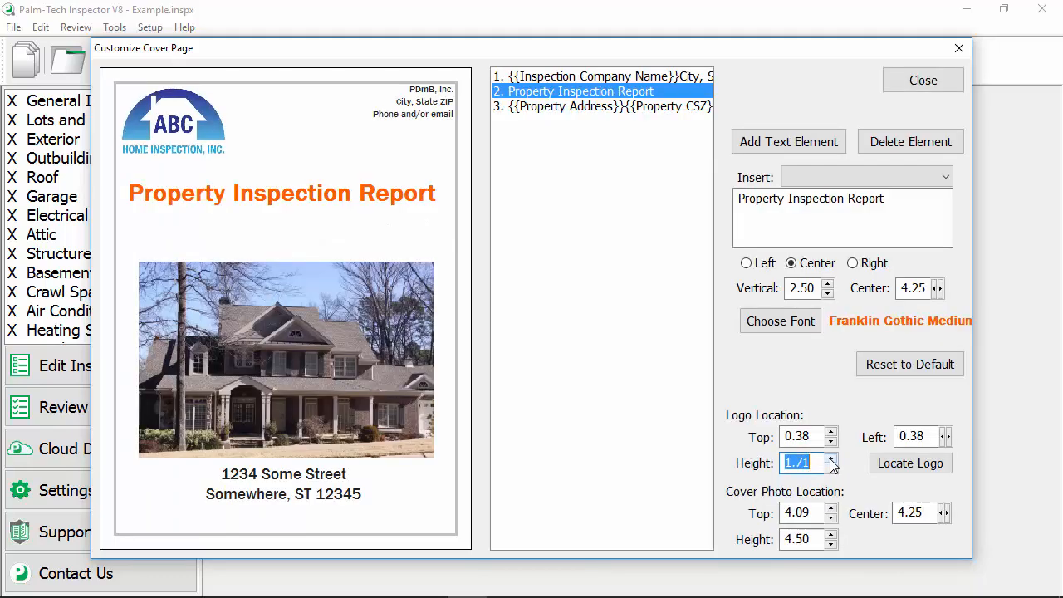
pyautogui.click(830, 459)
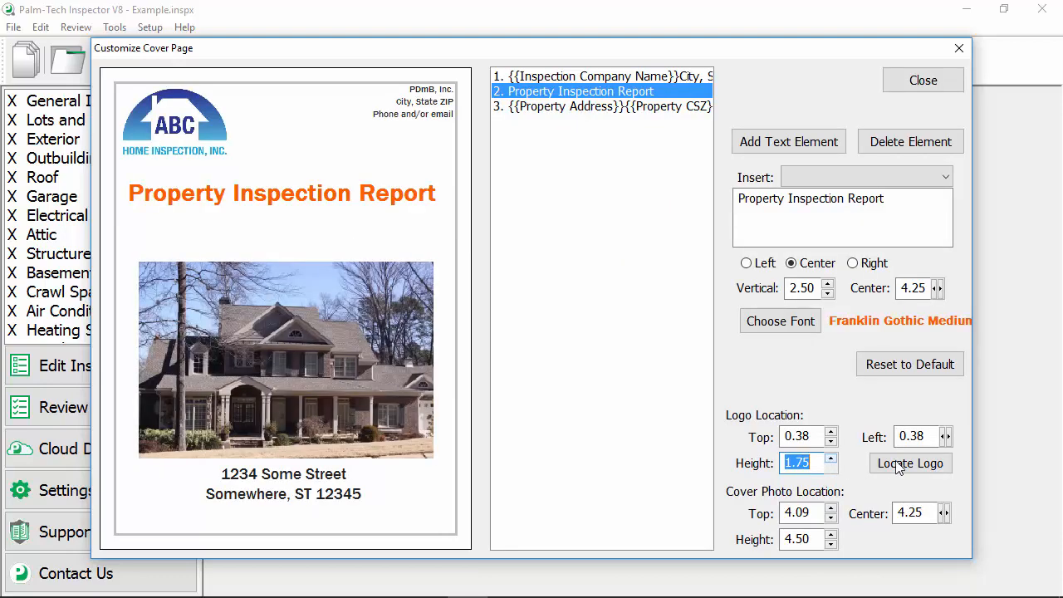
pyautogui.click(922, 439)
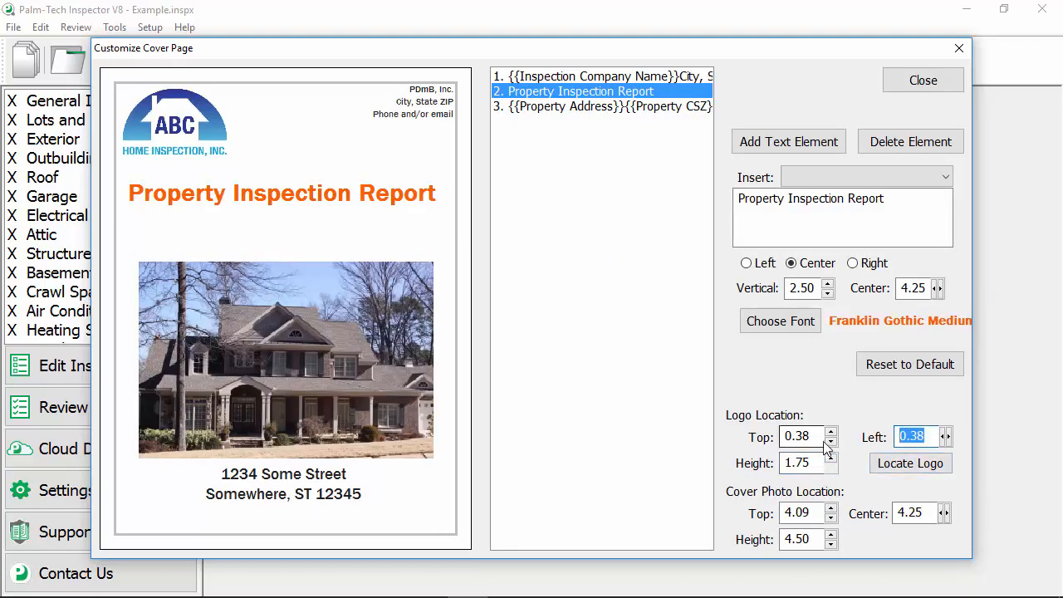
pyautogui.write('2.7')
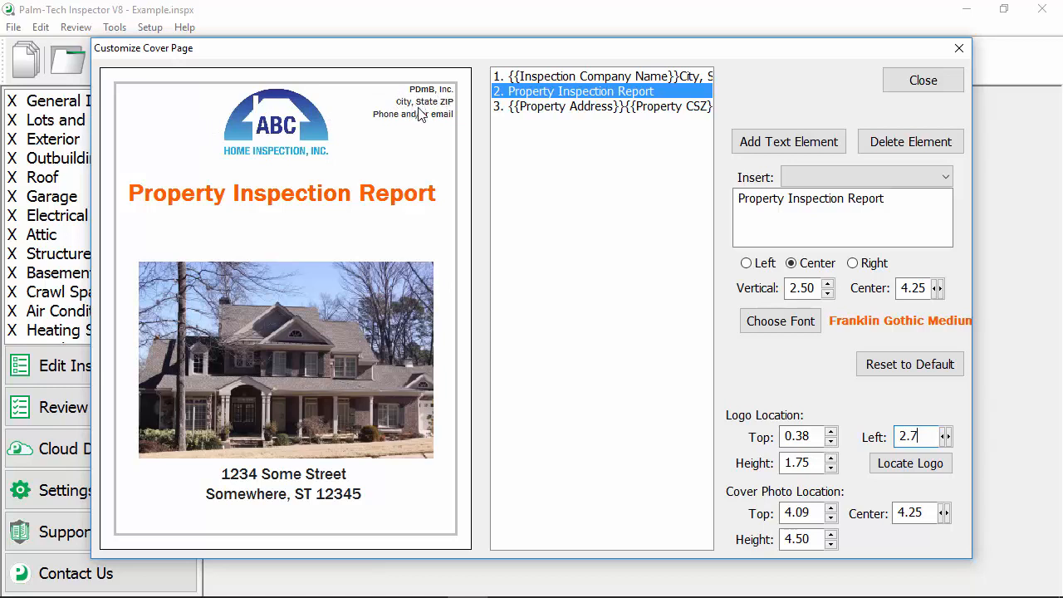
# Delete the company name and contact element from the cover page, and set the title's font color to Black
pyautogui.click(545, 79)
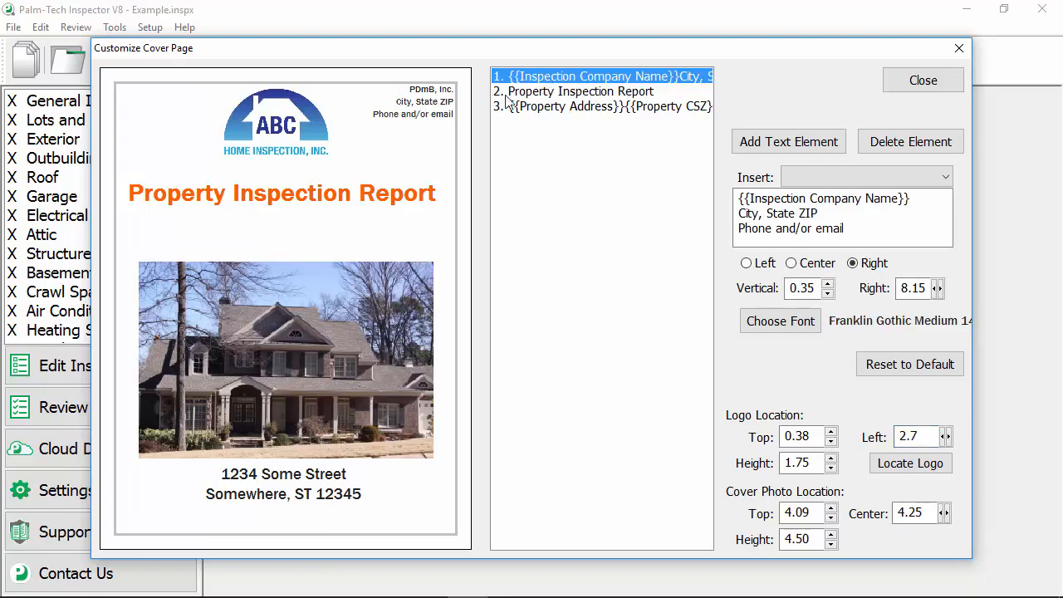
pyautogui.click(922, 153)
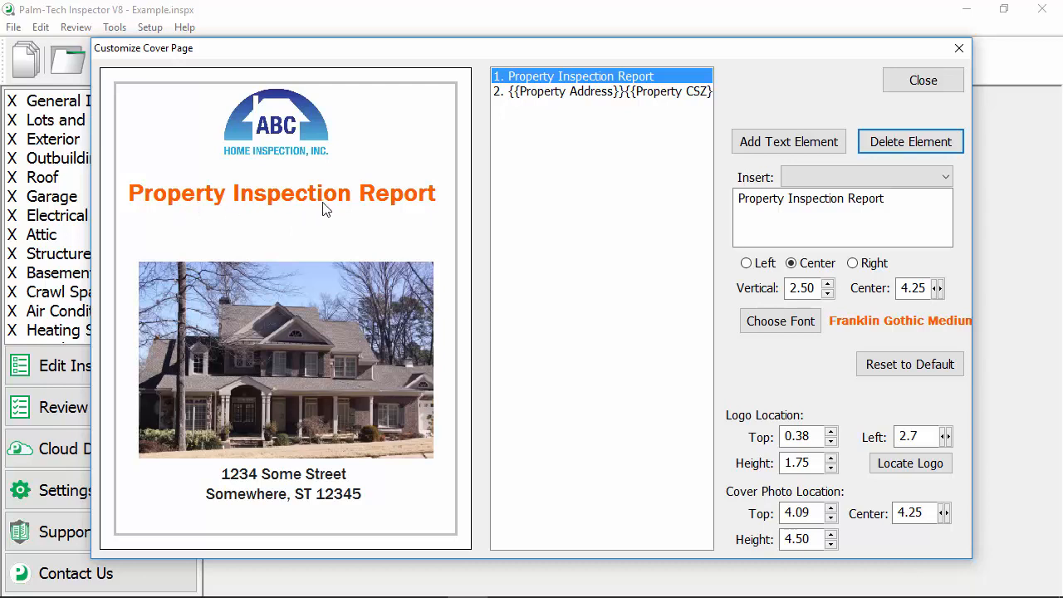
pyautogui.click(578, 81)
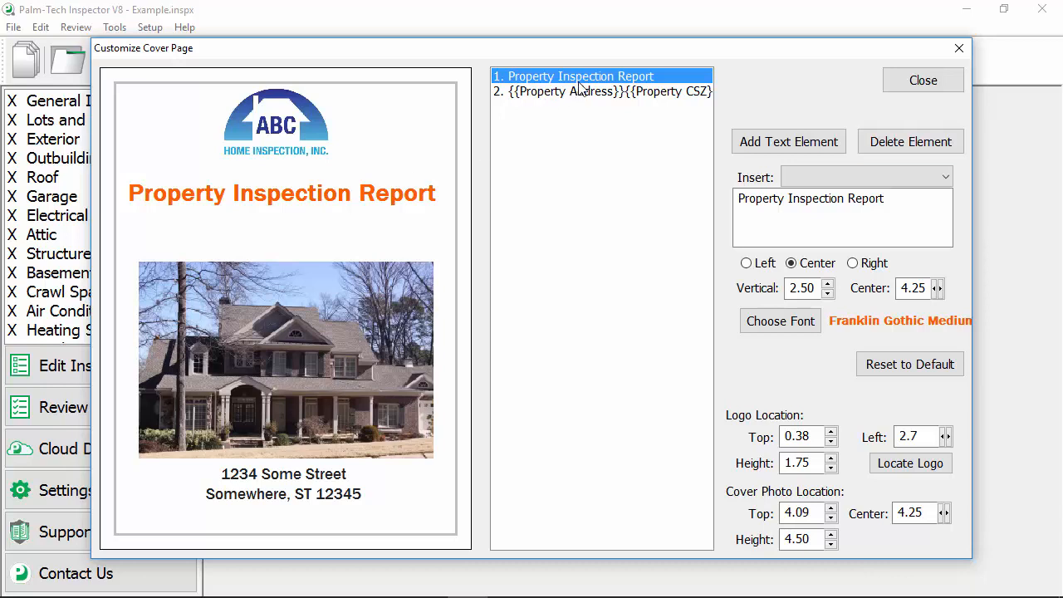
pyautogui.click(783, 320)
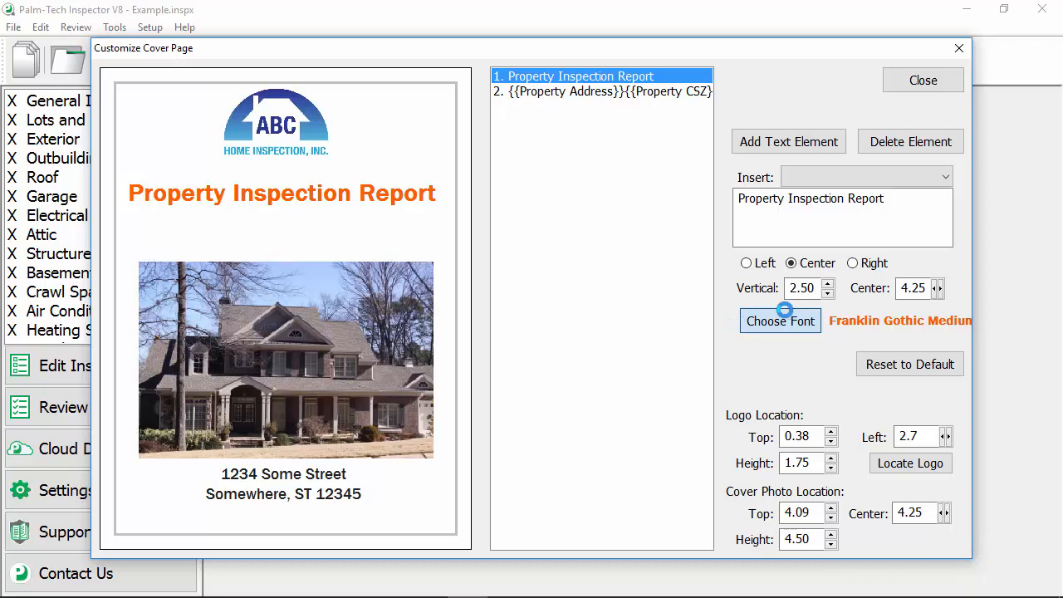
pyautogui.click(462, 420)
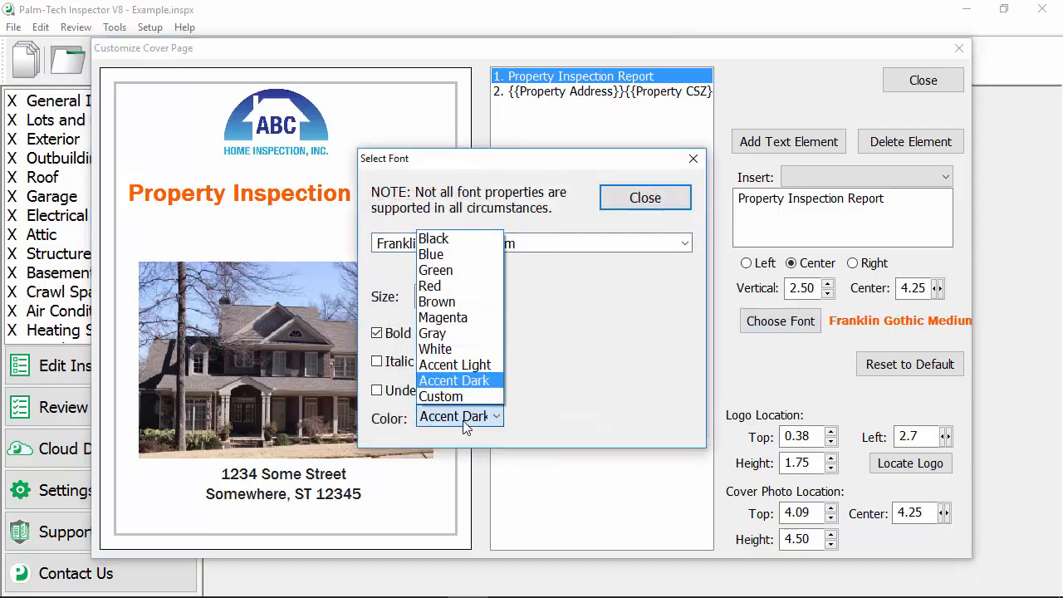
pyautogui.click(485, 241)
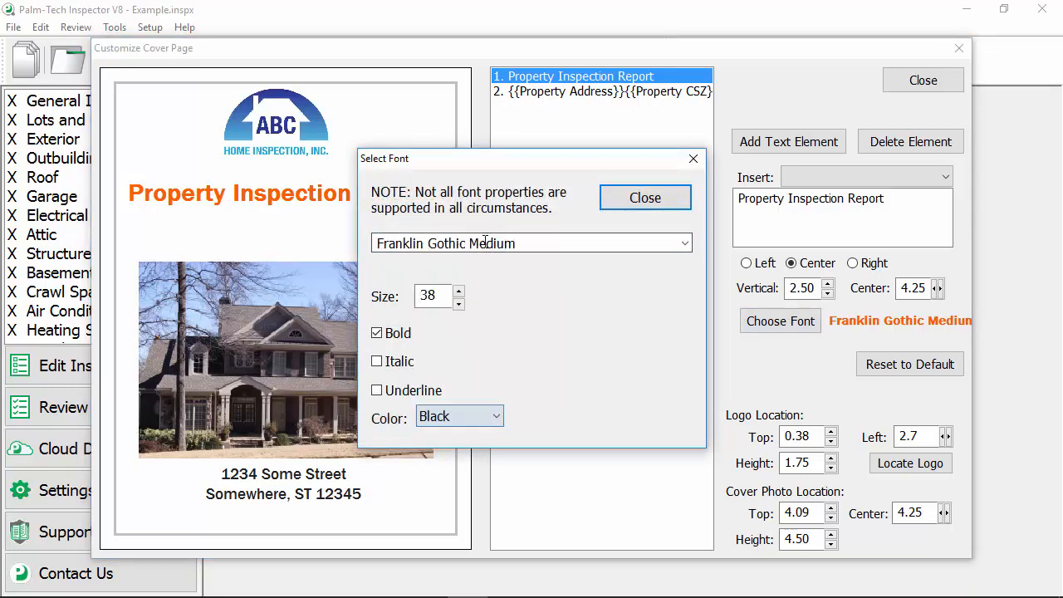
pyautogui.click(655, 201)
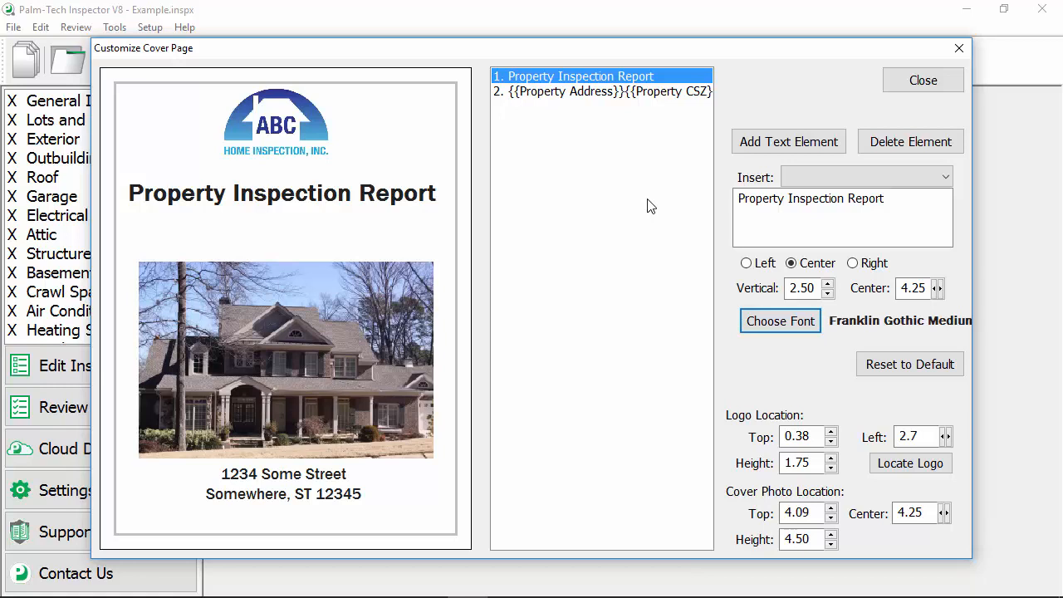
pyautogui.click(943, 83)
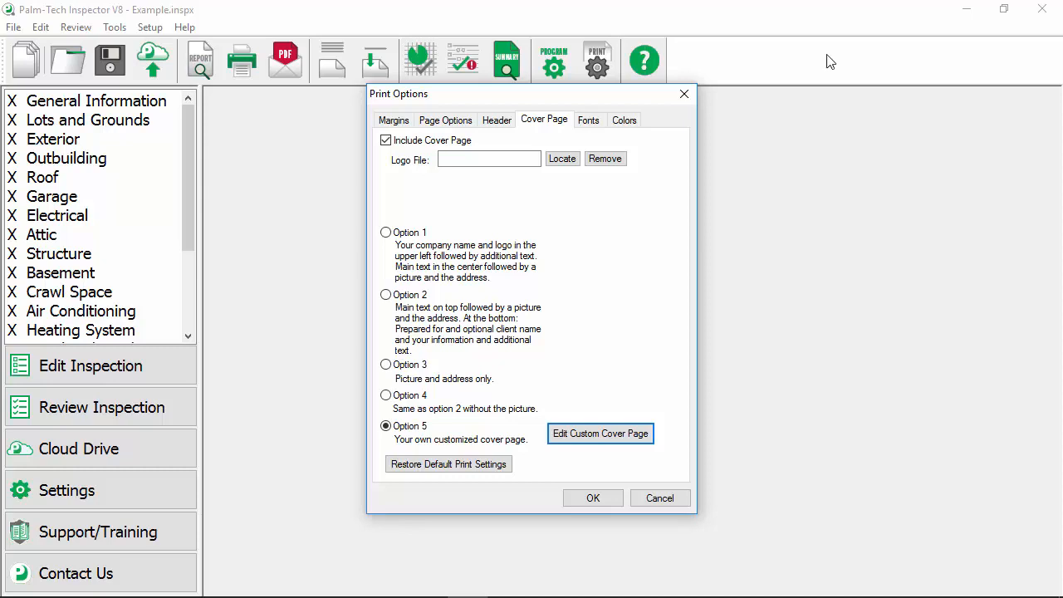
# Set the report's ratings to be viewed As Text and the ratings keys to Full
pyautogui.click(452, 120)
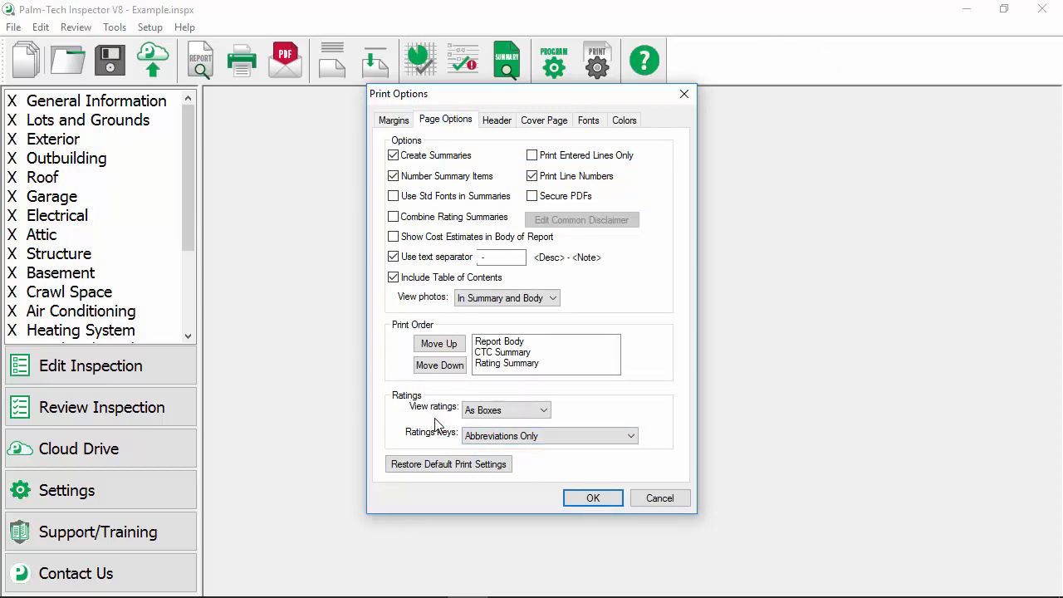
pyautogui.click(510, 411)
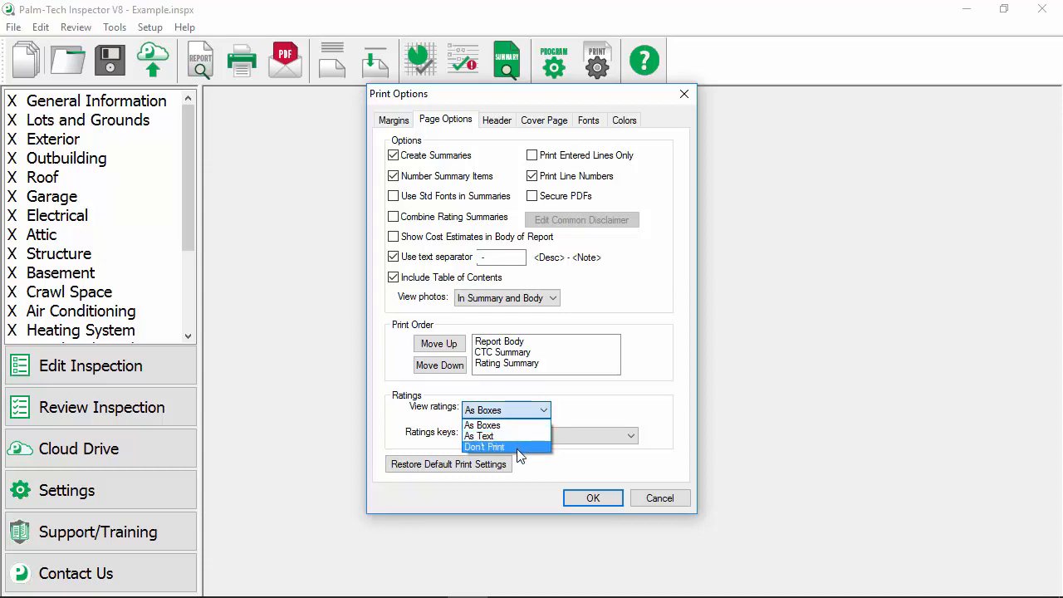
pyautogui.click(540, 435)
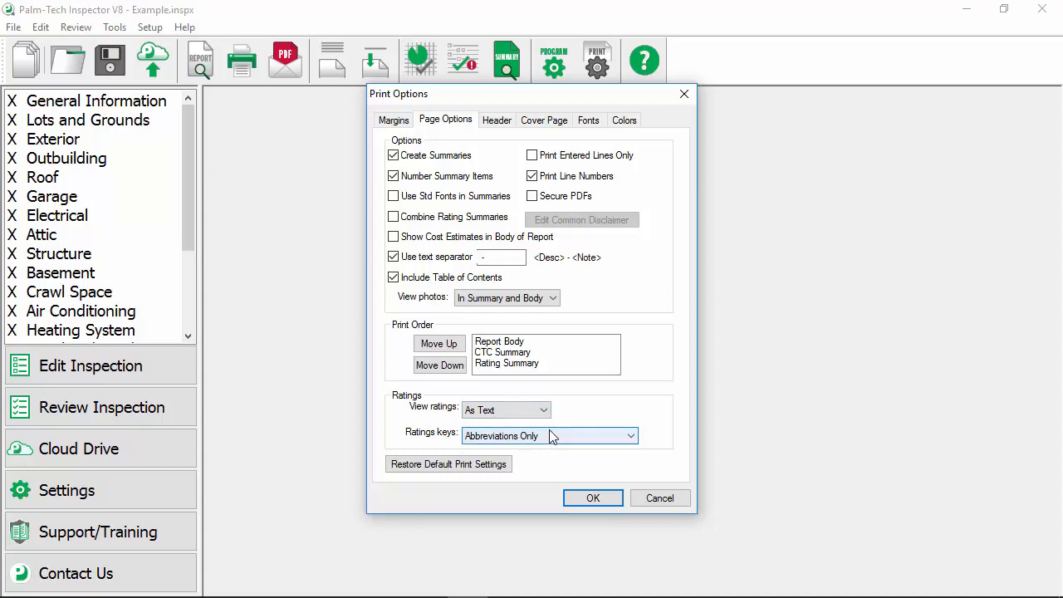
pyautogui.click(549, 436)
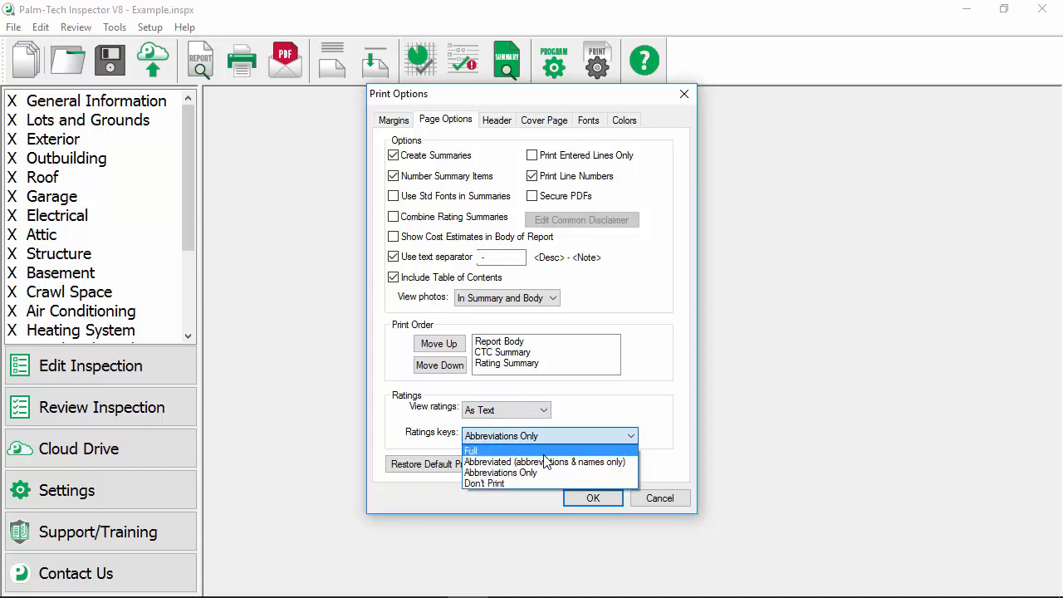
pyautogui.click(543, 453)
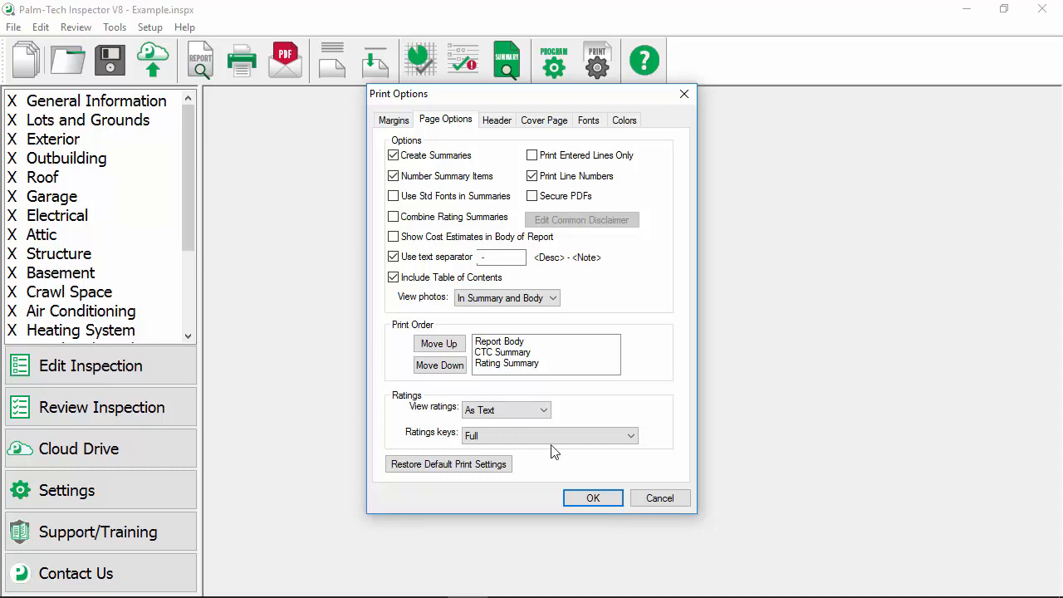
# Set the category headers to Left Justified with Bold Line, Medium size and Accent Light color, and apply the print options
pyautogui.click(396, 121)
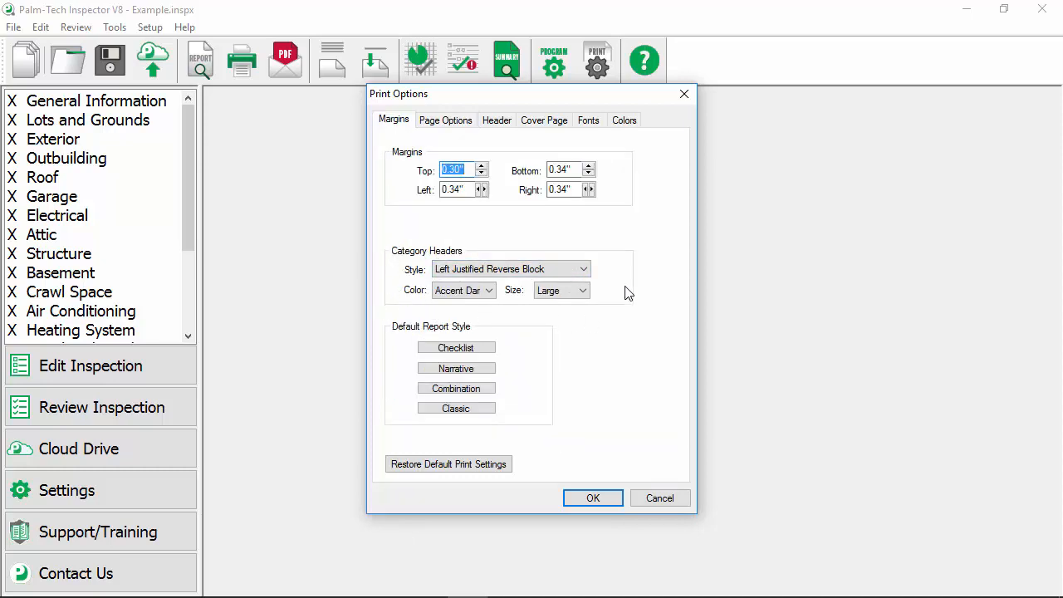
pyautogui.click(488, 271)
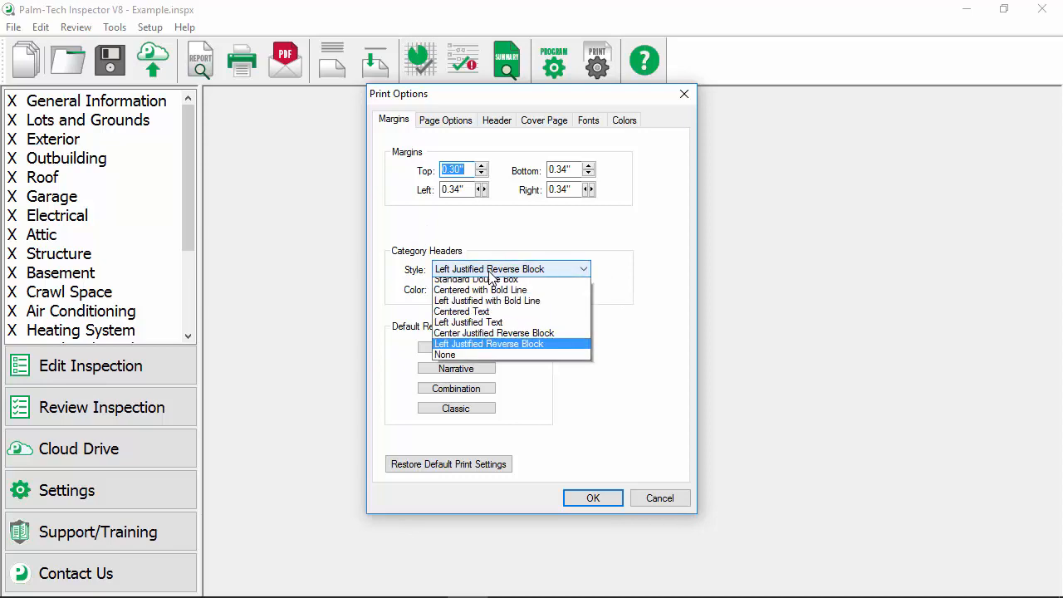
pyautogui.click(514, 307)
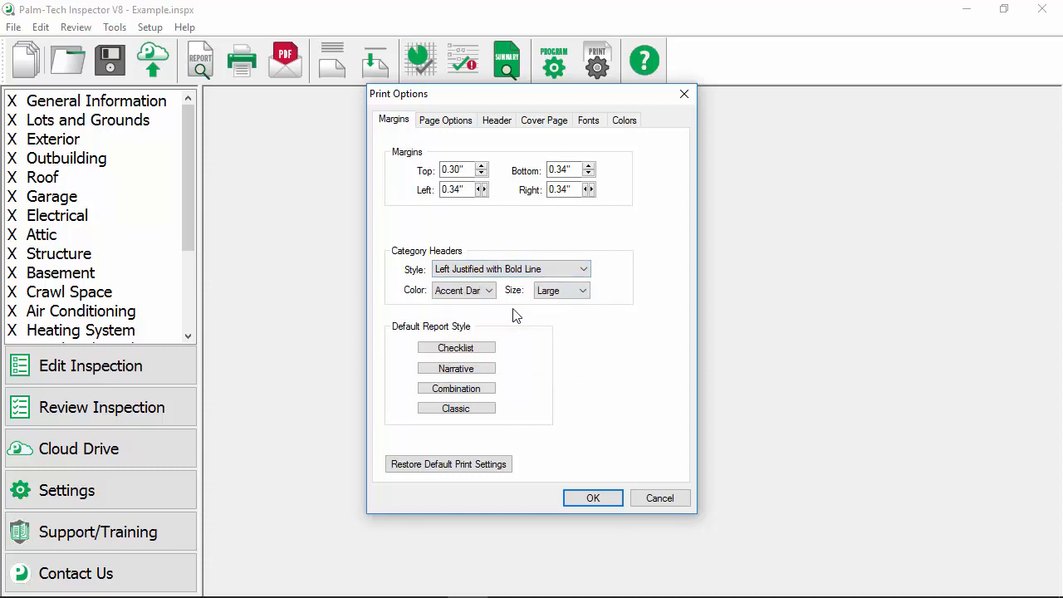
pyautogui.click(553, 292)
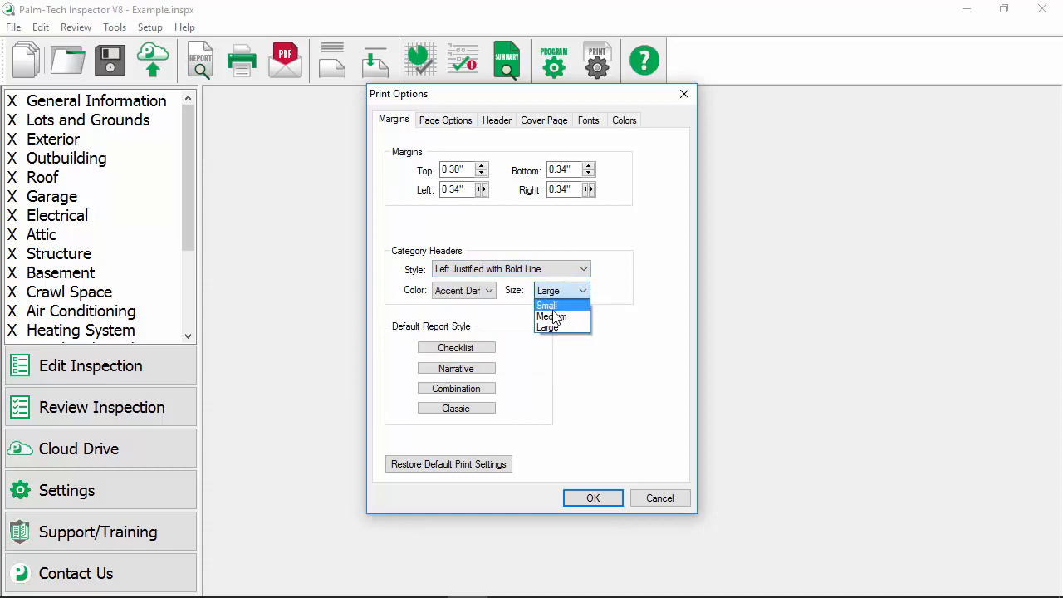
pyautogui.click(555, 317)
pyautogui.click(488, 290)
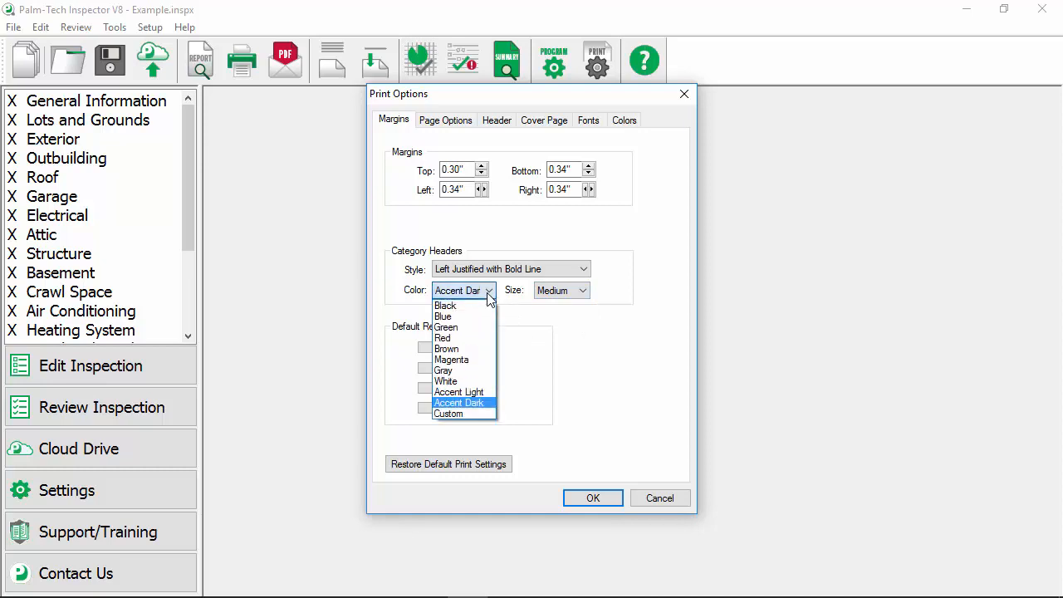
pyautogui.click(483, 392)
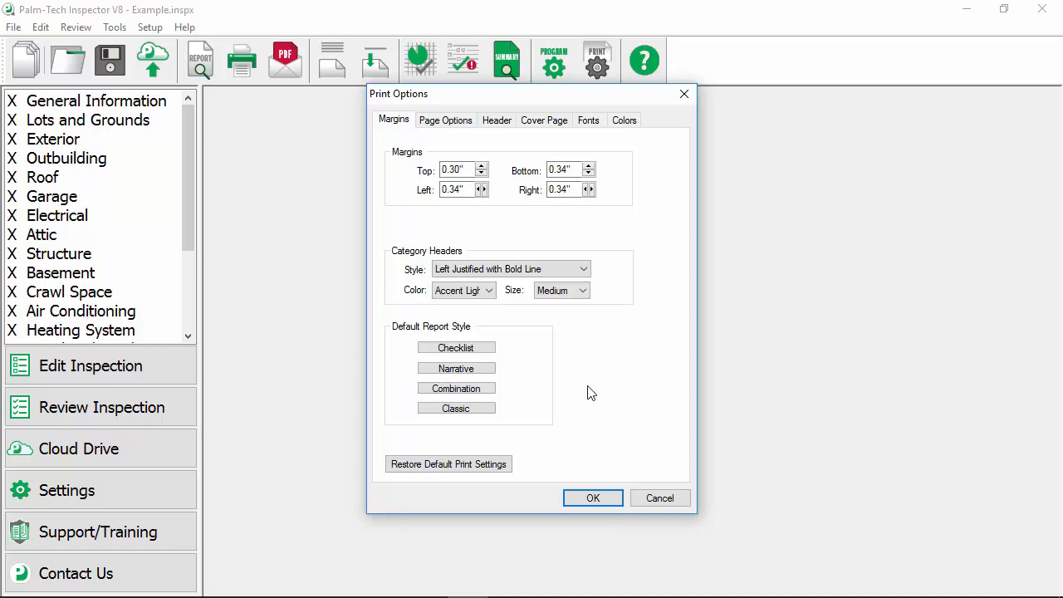
pyautogui.click(582, 502)
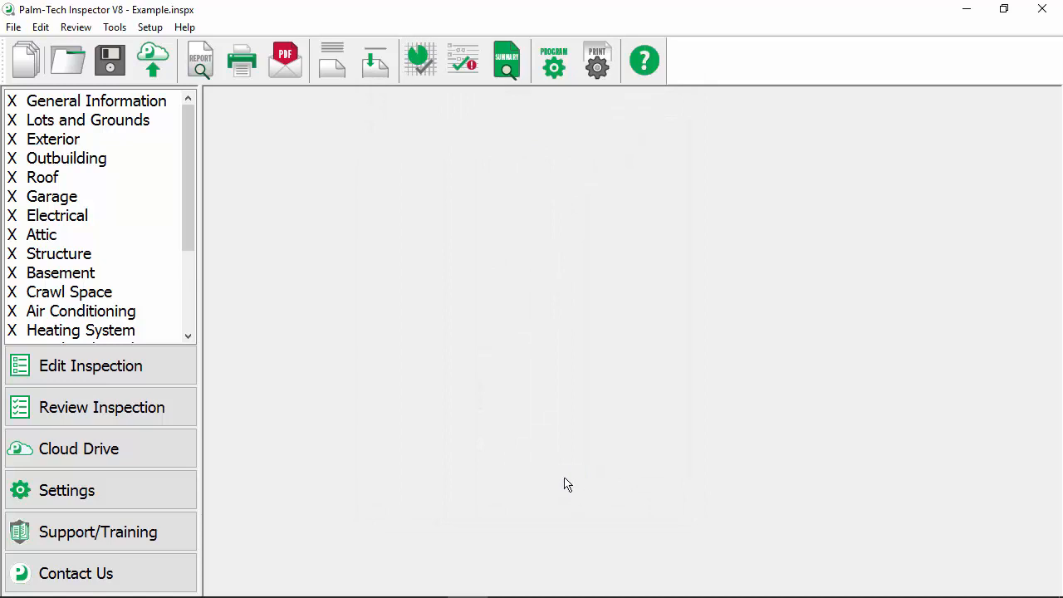
# Preview the report with its cover page and page through to the Lots and Grounds section
pyautogui.click(199, 63)
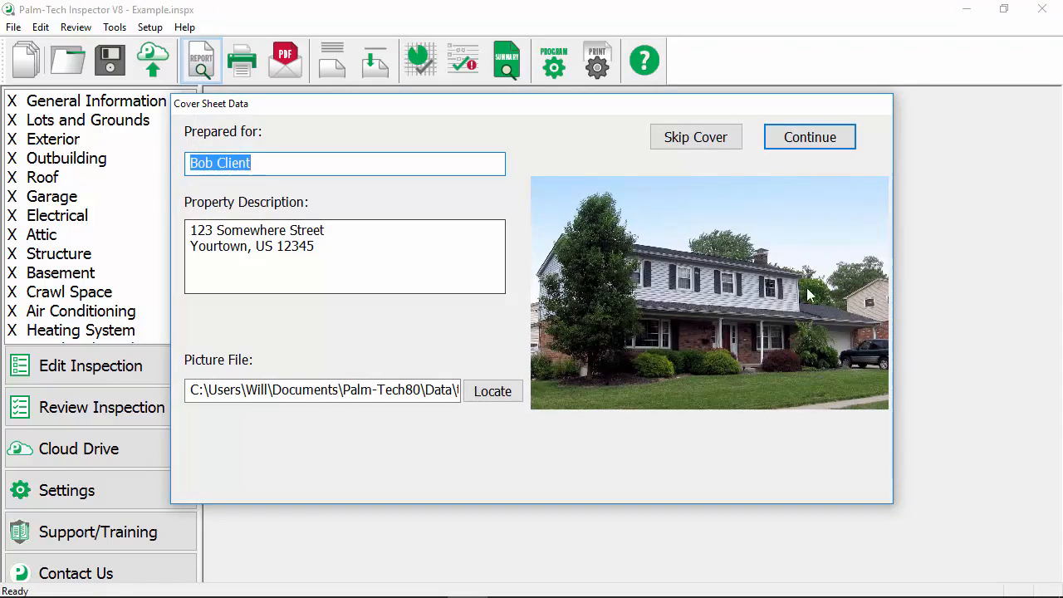
pyautogui.click(801, 151)
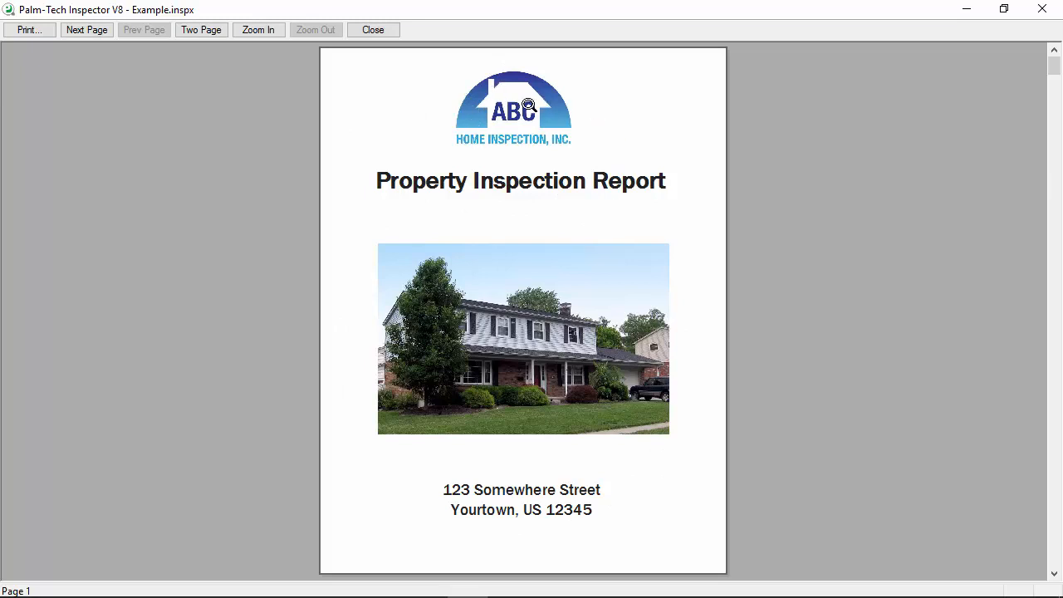
pyautogui.click(93, 31)
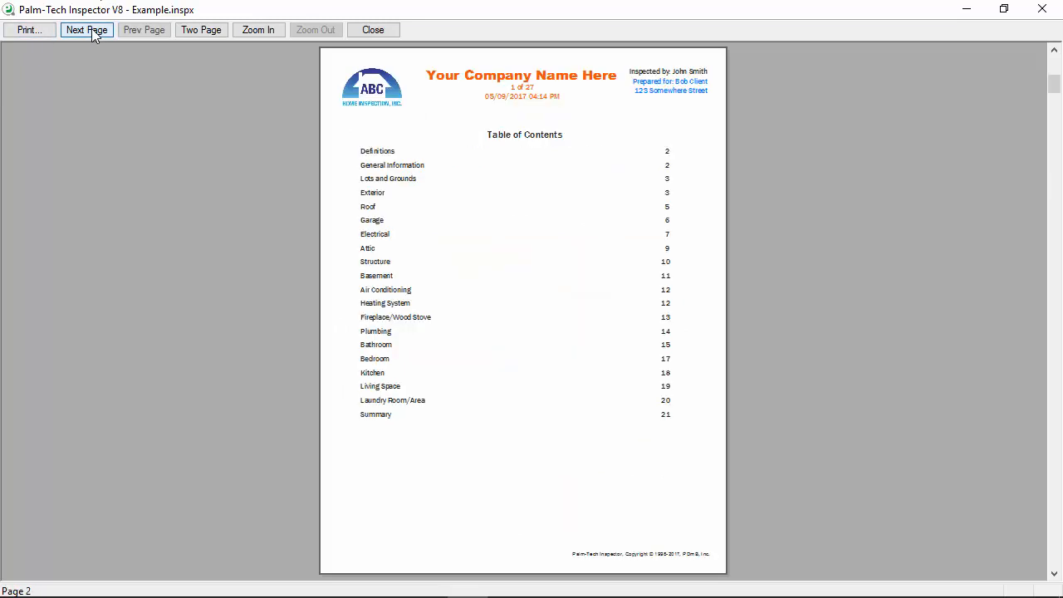
pyautogui.click(88, 30)
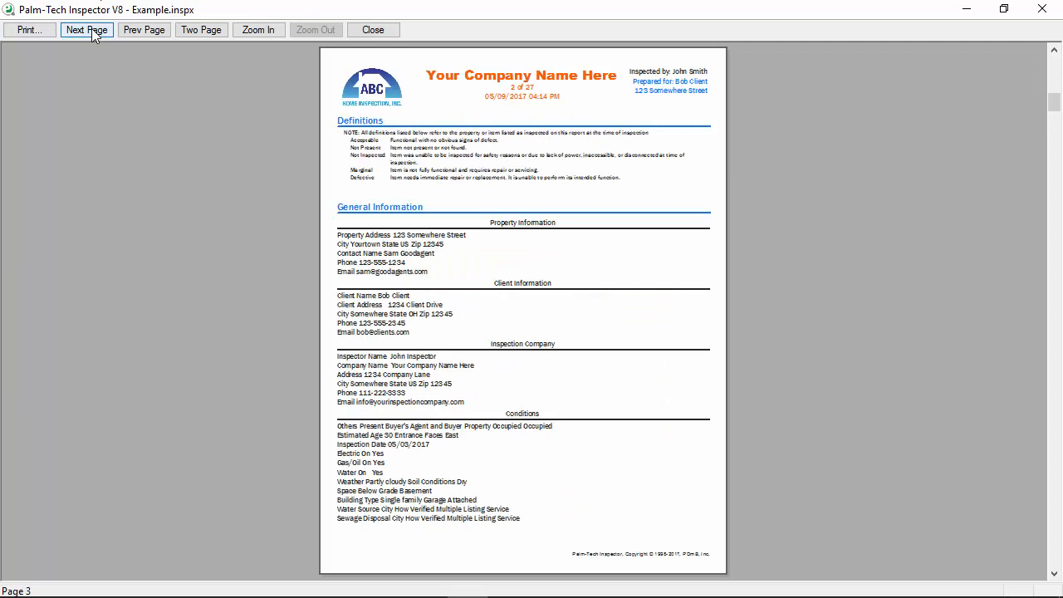
pyautogui.click(88, 30)
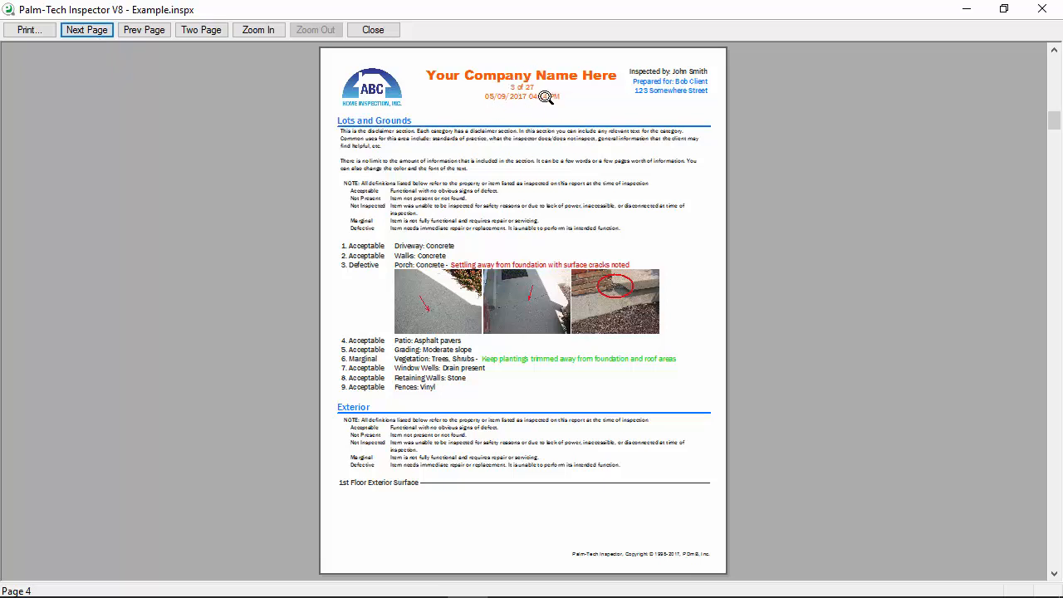
# Examine the Lots and Grounds page up close, check the Exterior and Roof pages that follow, and close the preview
pyautogui.click(452, 261)
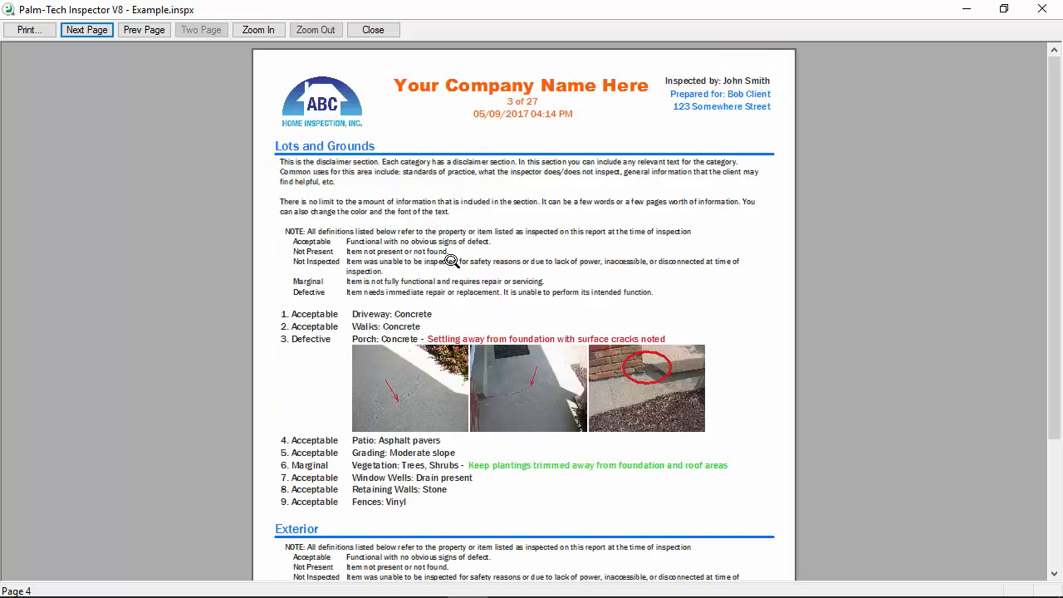
pyautogui.click(453, 261)
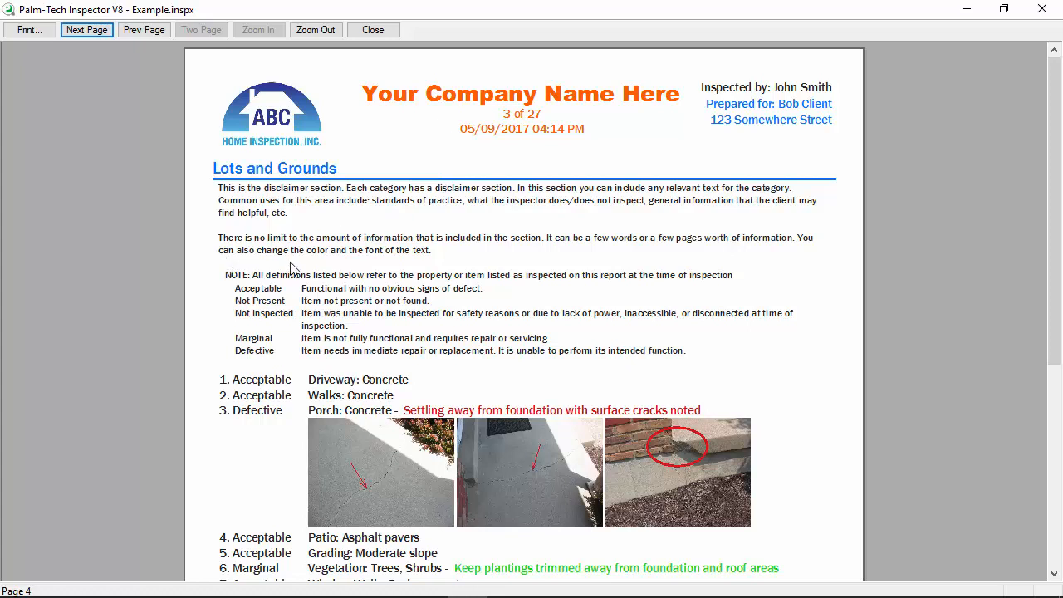
pyautogui.click(80, 31)
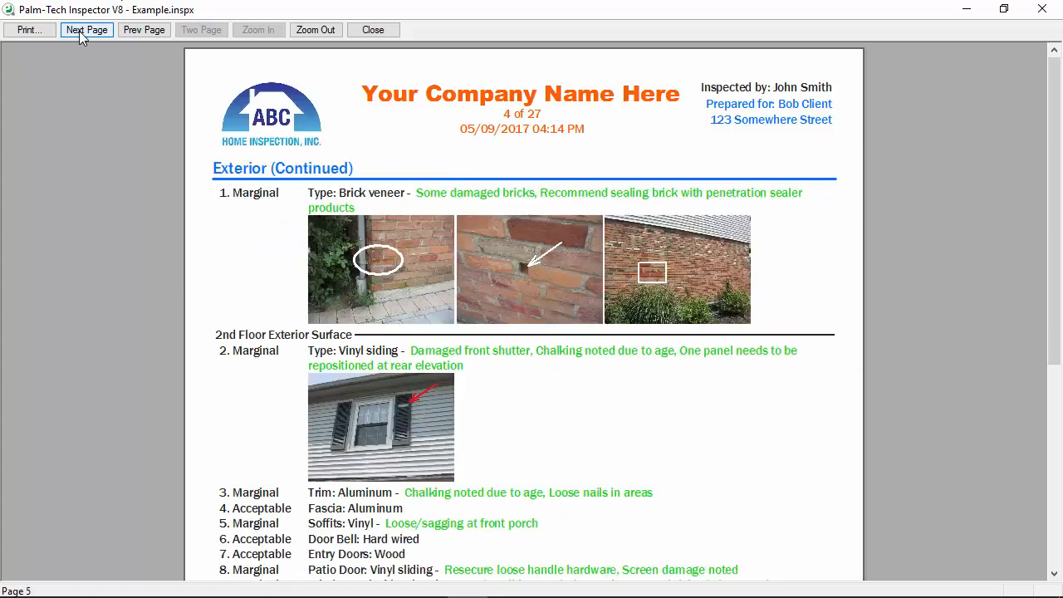
pyautogui.click(79, 31)
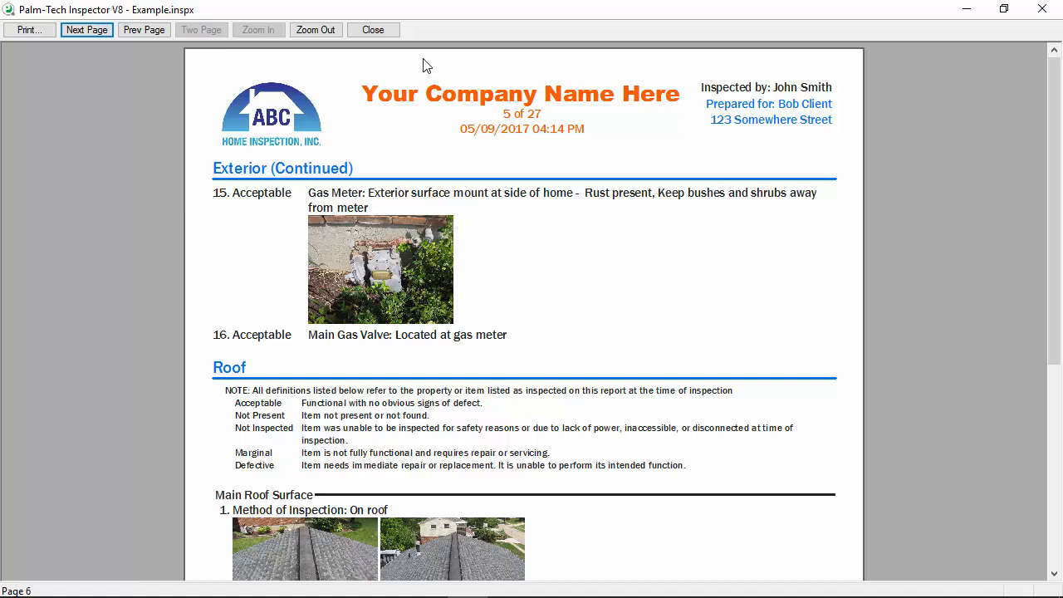
pyautogui.click(388, 30)
# Reopen the print options and review the margins, page options, photo placement choices and font settings
pyautogui.click(597, 64)
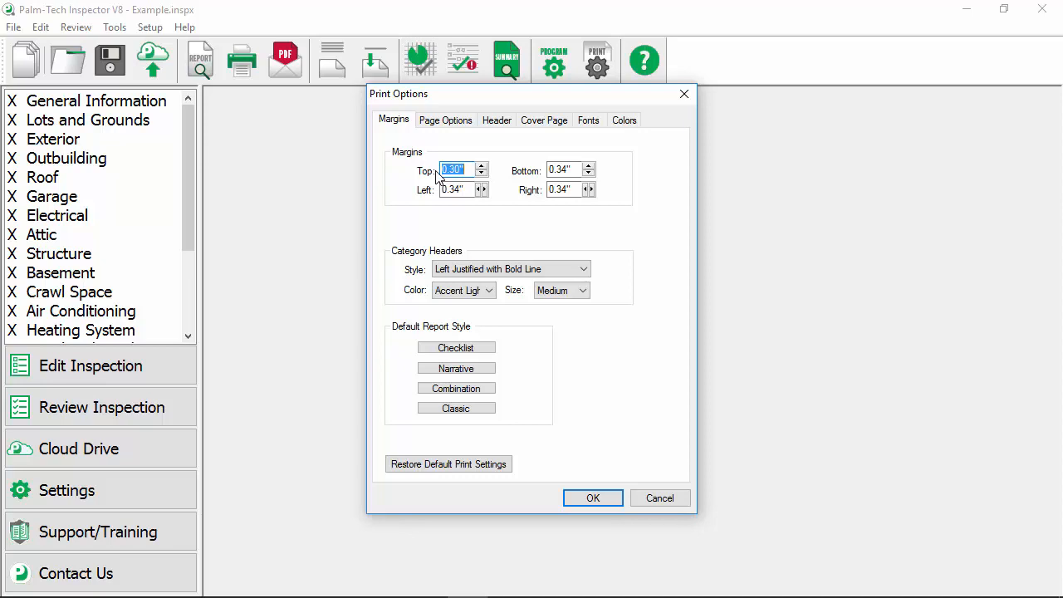
pyautogui.click(429, 123)
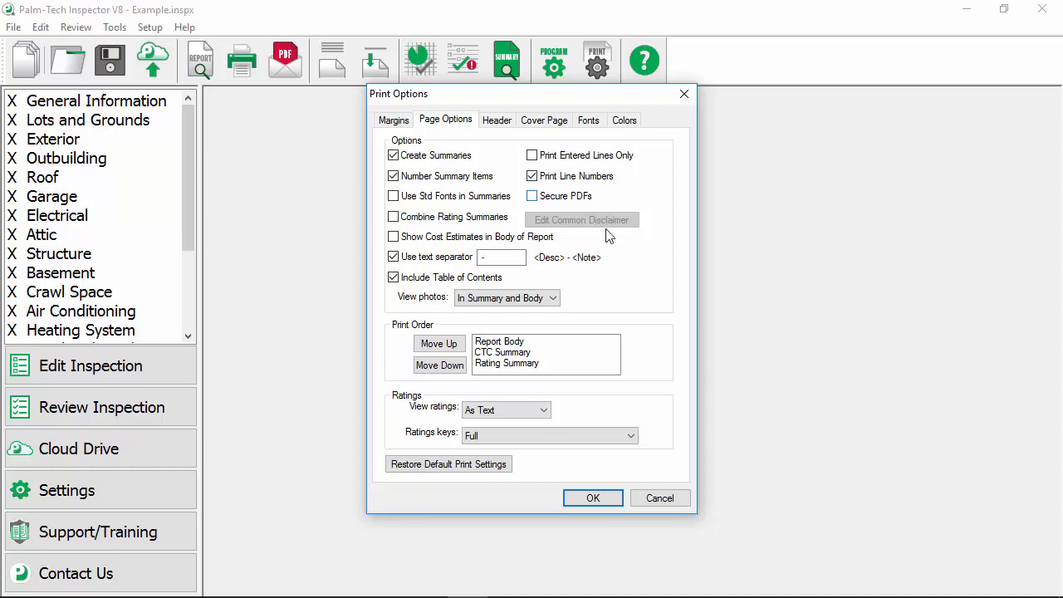
pyautogui.click(543, 299)
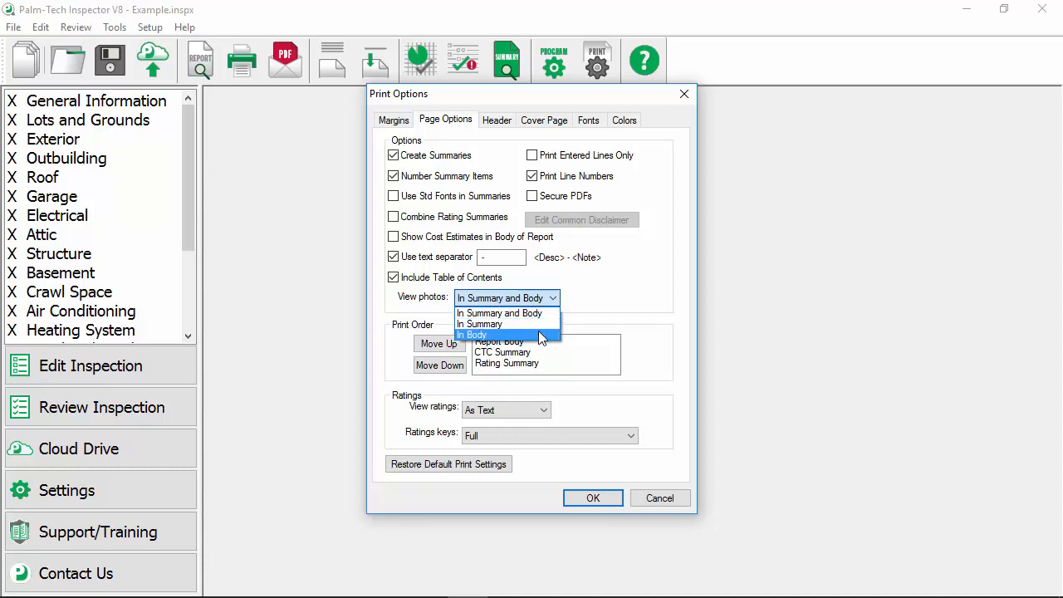
pyautogui.click(649, 308)
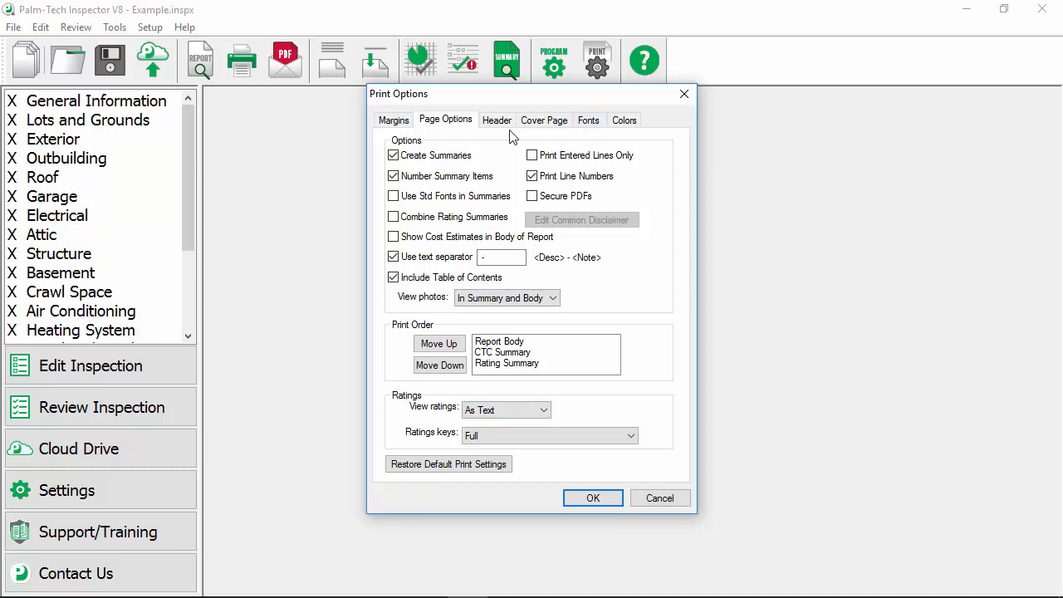
pyautogui.click(590, 129)
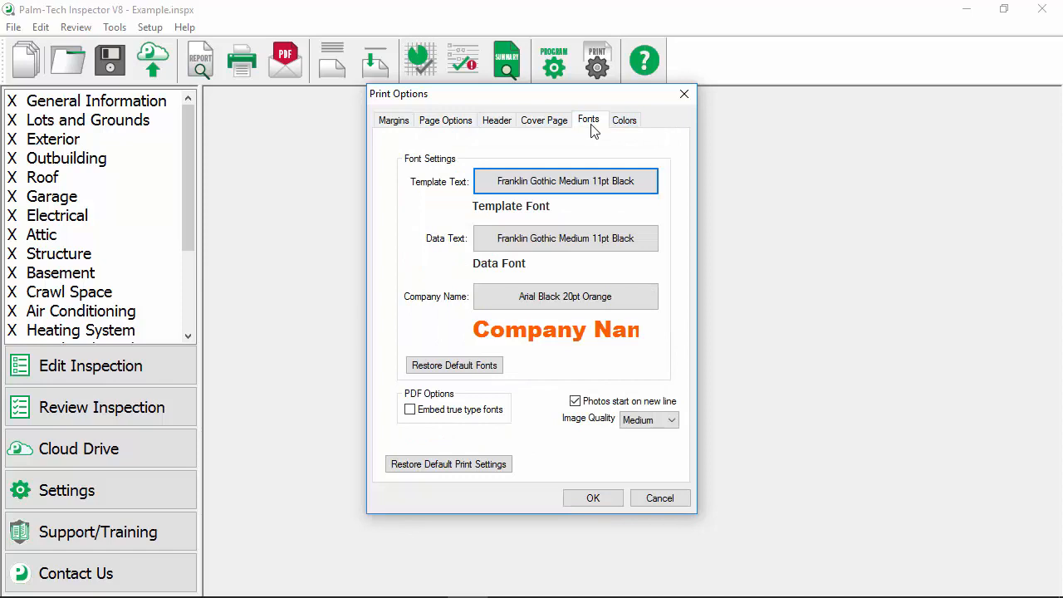